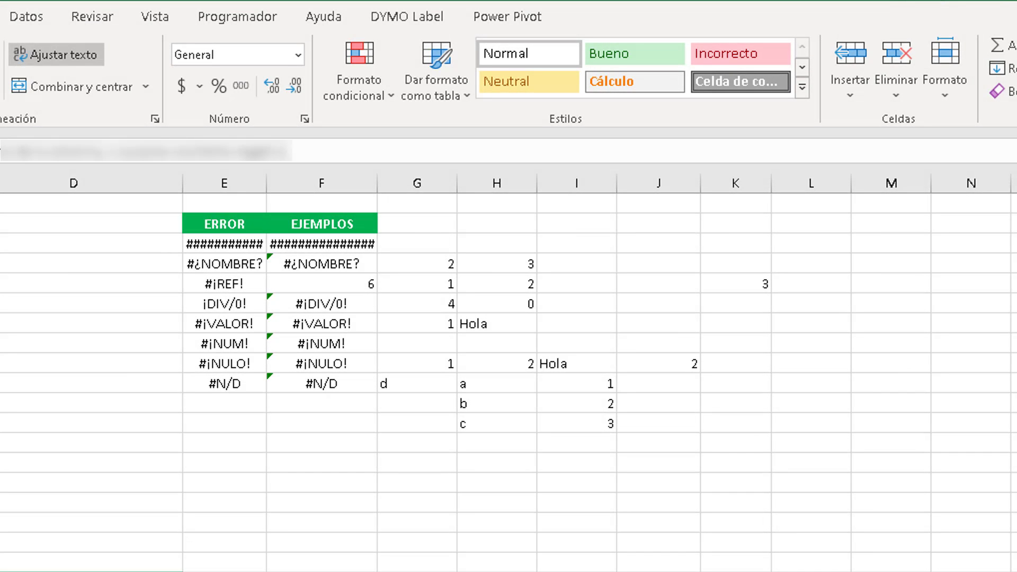
- Widen column F and autofit it to show the full long date in F6
{"action": "left_click", "coordinate": [659, 568]}
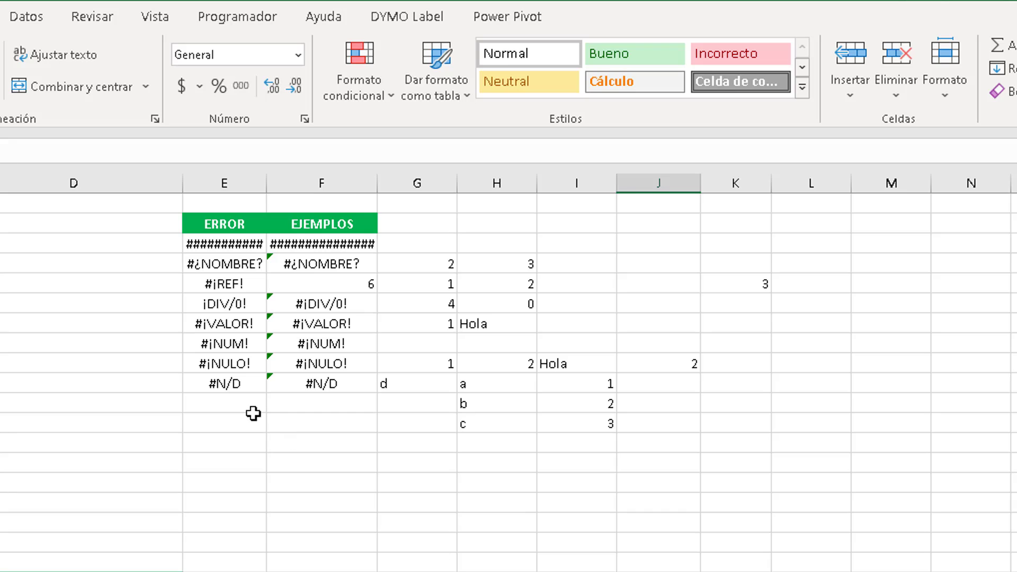
{"action": "left_click", "coordinate": [225, 241]}
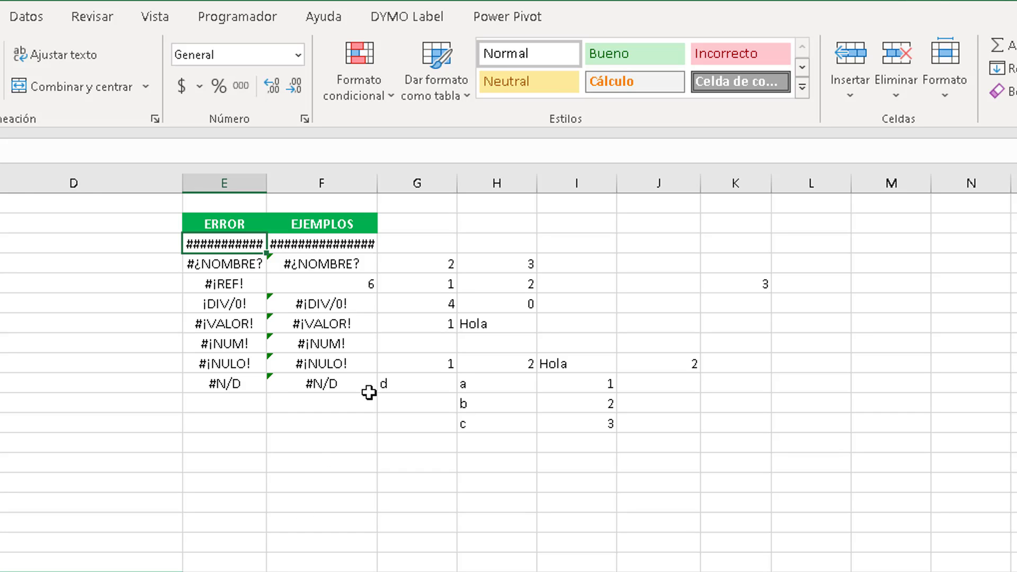
{"action": "left_click", "coordinate": [370, 243]}
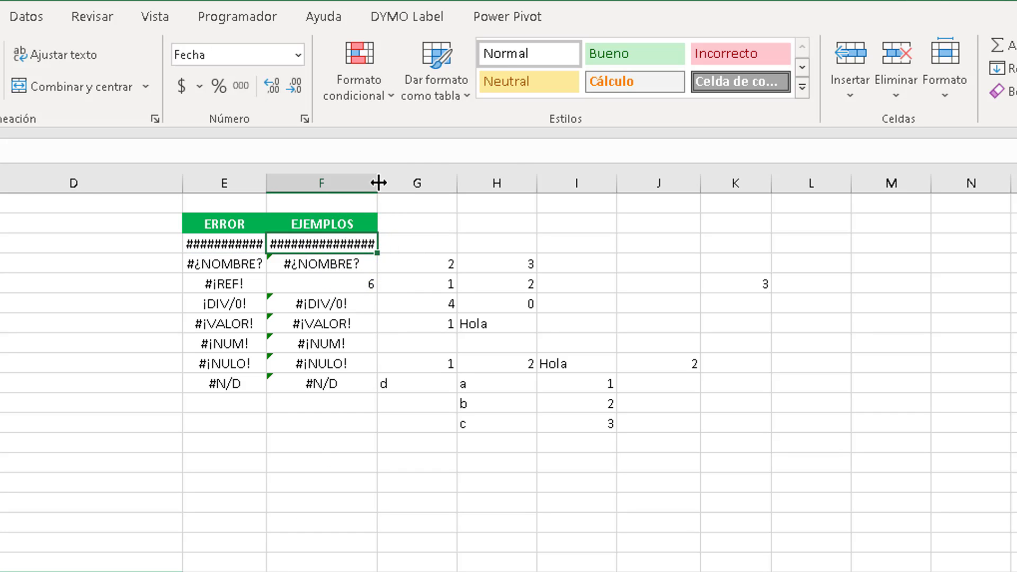
{"action": "left_click_drag", "start_coordinate": [378, 184], "coordinate": [491, 188]}
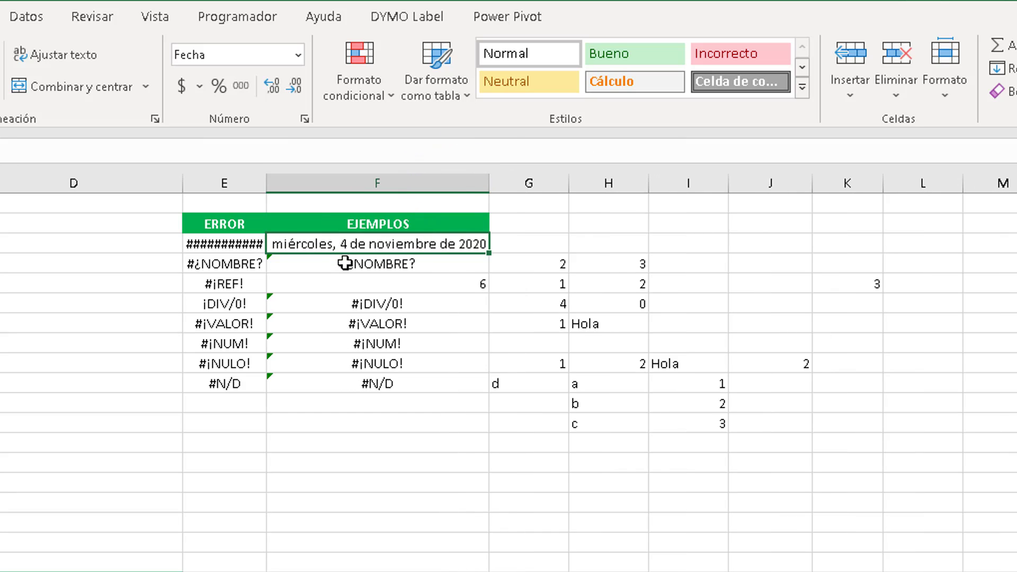
{"action": "left_click_drag", "start_coordinate": [488, 183], "coordinate": [409, 185]}
{"action": "double_click", "coordinate": [409, 184]}
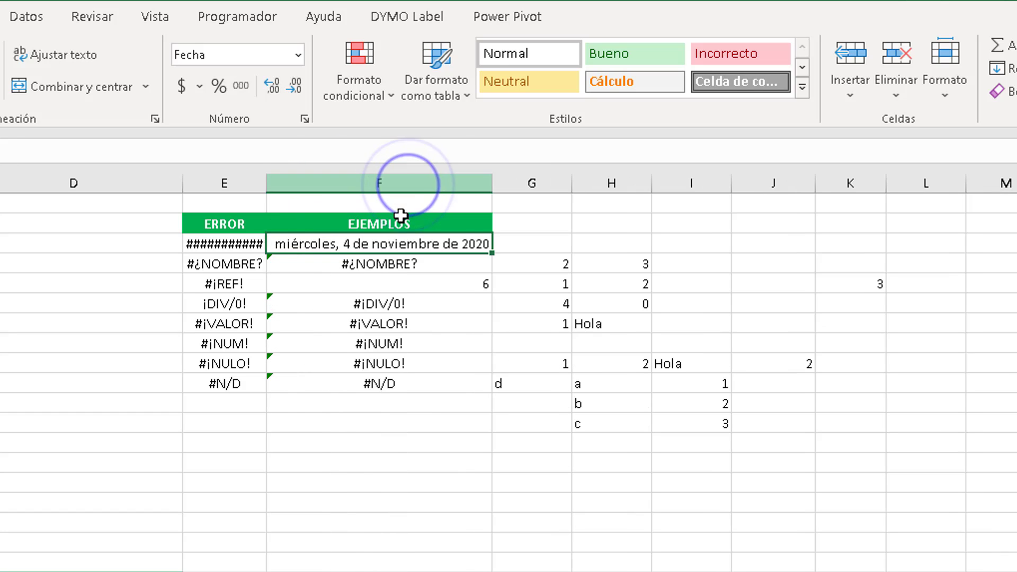
- Put a minus sign before the date in F6 and narrow column F slightly
{"action": "double_click", "coordinate": [390, 247]}
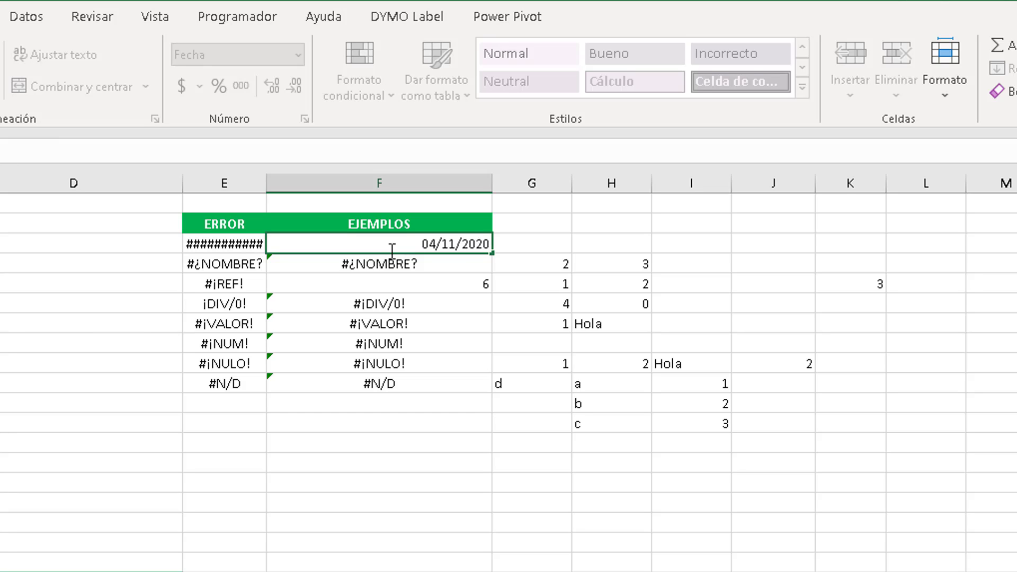
{"action": "left_click", "coordinate": [392, 248]}
{"action": "type", "text": "-"}
{"action": "key", "text": "Return"}
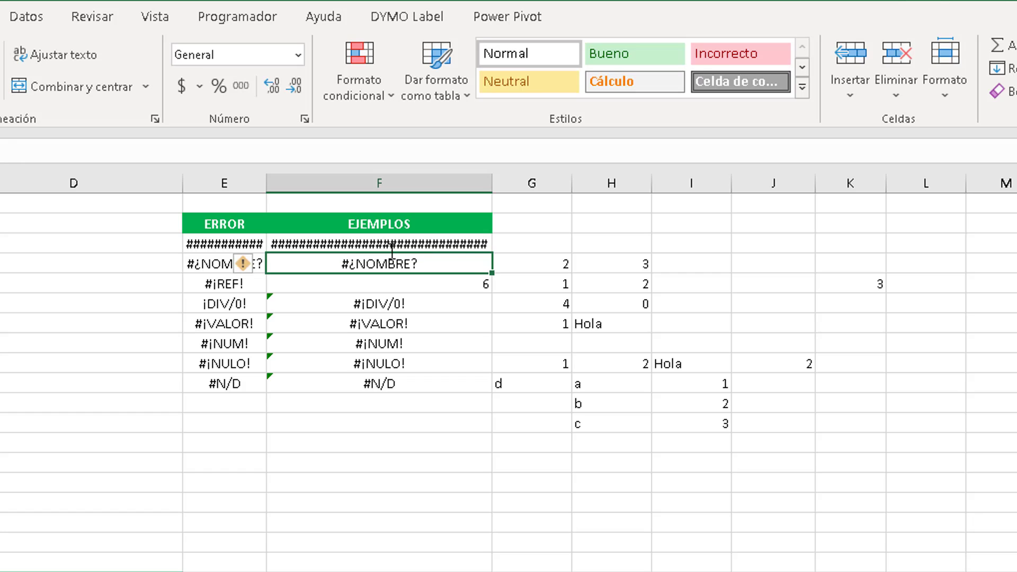
{"action": "left_click", "coordinate": [392, 249]}
{"action": "left_click_drag", "start_coordinate": [492, 185], "coordinate": [469, 187]}
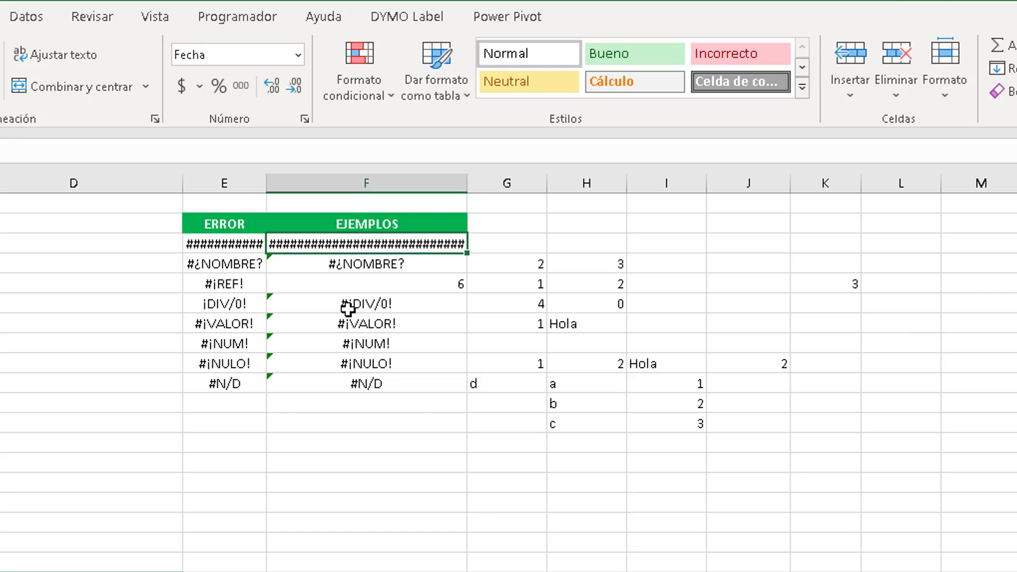
- Enter the date 04/11/2020 in F6 and autofit column F to its contents
{"action": "type", "text": "04/11/2020"}
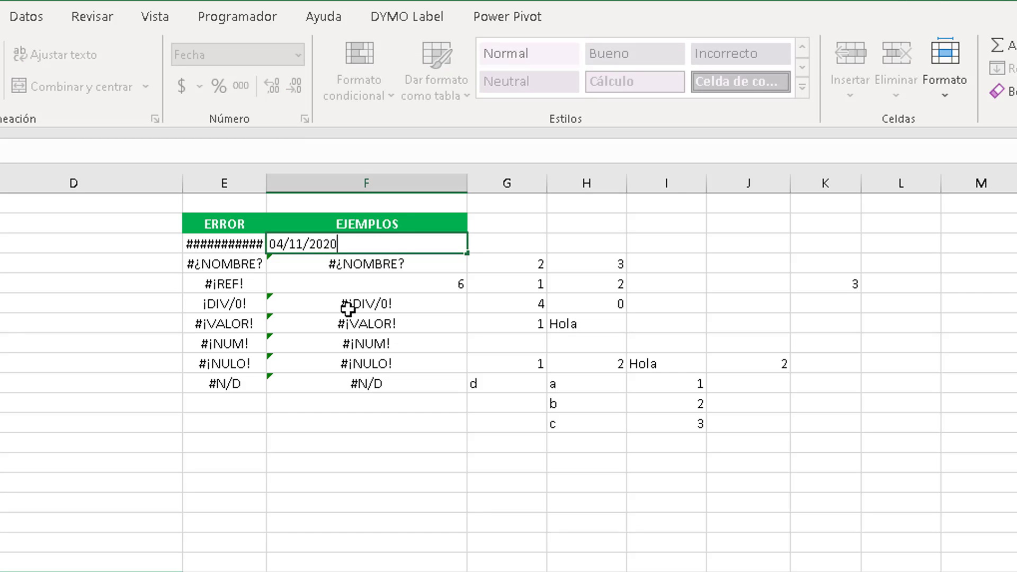
{"action": "key", "text": "ctrl+Return"}
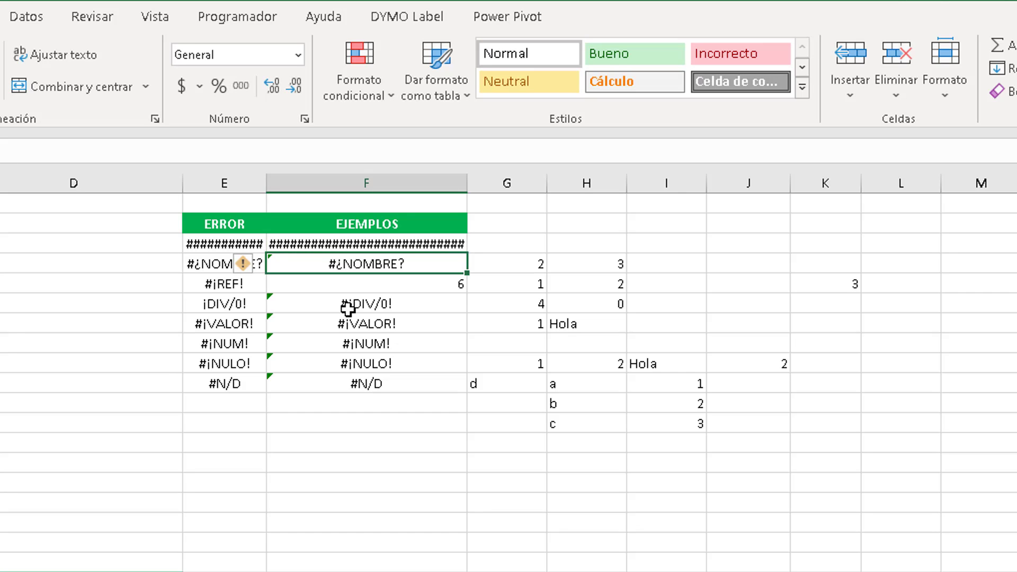
{"action": "double_click", "coordinate": [468, 184]}
{"action": "left_click", "coordinate": [370, 264]}
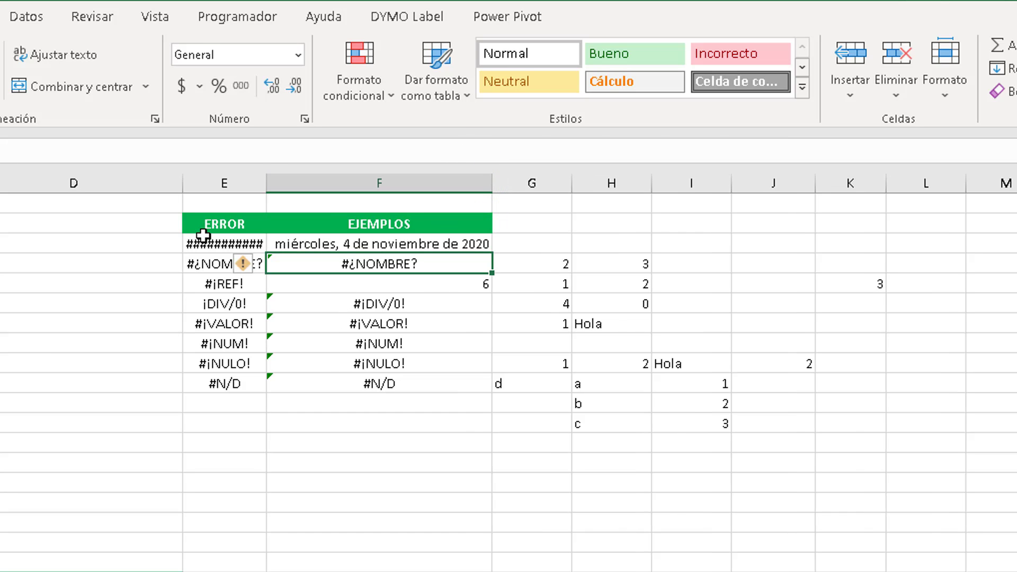
- Narrow column F below the date's width, and autofit the column again
{"action": "left_click", "coordinate": [202, 239]}
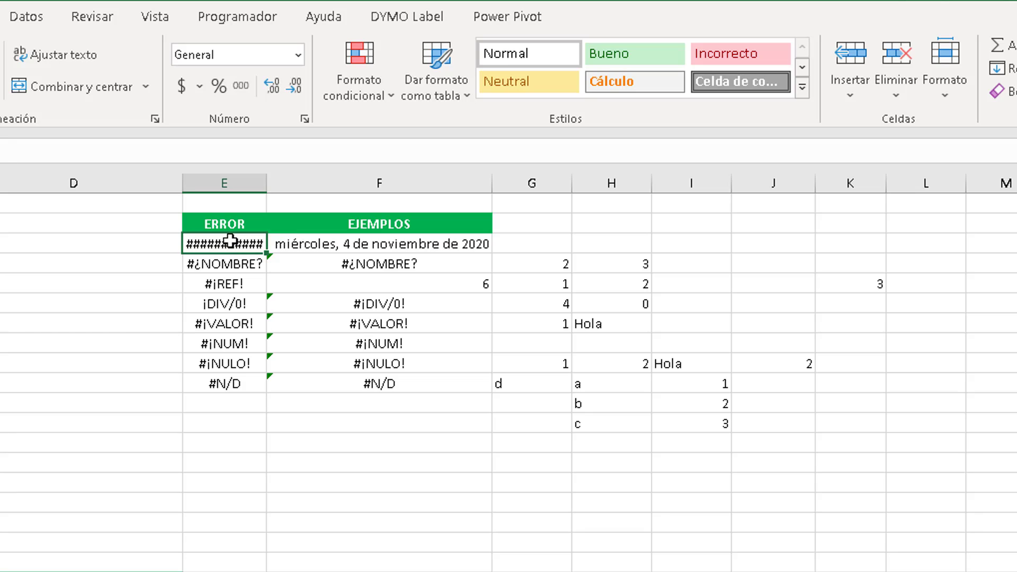
{"action": "left_click", "coordinate": [329, 245]}
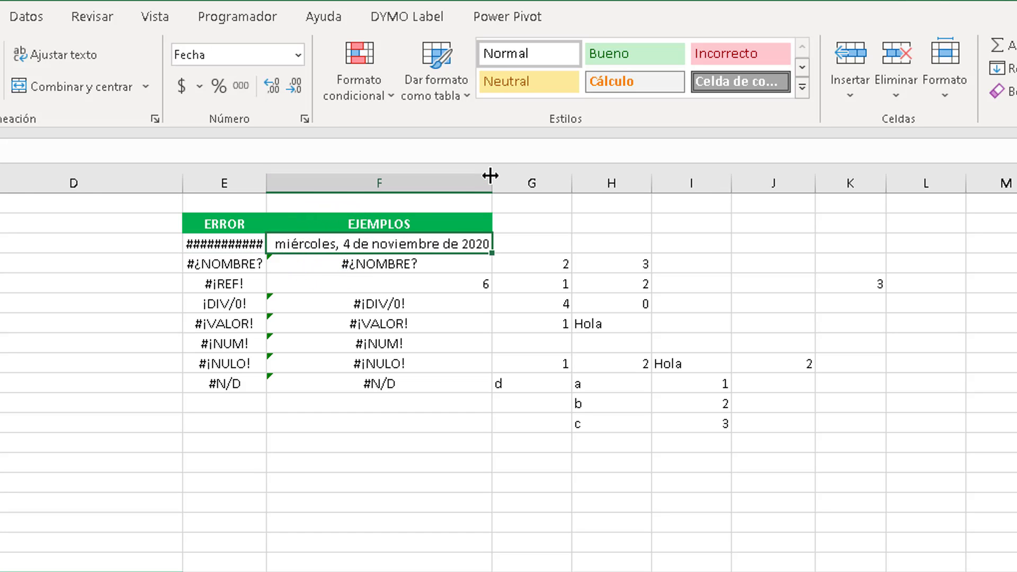
{"action": "left_click_drag", "start_coordinate": [492, 183], "coordinate": [451, 183]}
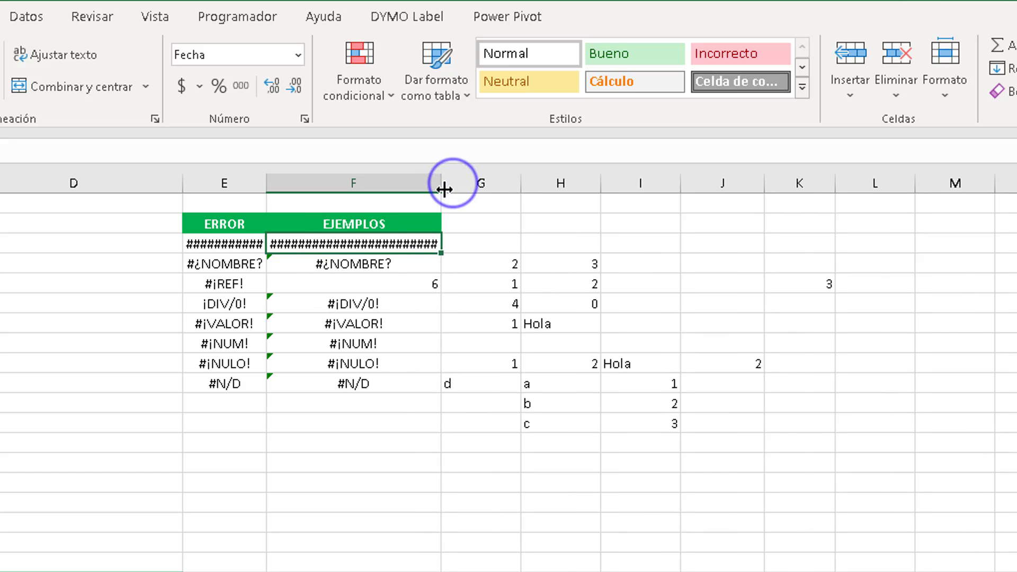
{"action": "double_click", "coordinate": [447, 184]}
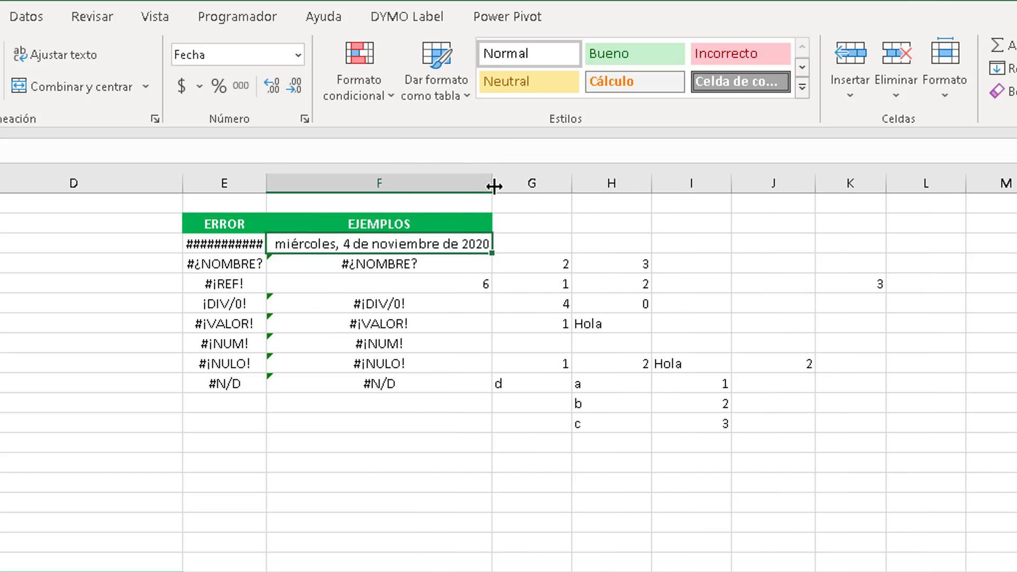
{"action": "left_click", "coordinate": [416, 246]}
- Examine the #¿NOMBRE? example formula in F7 and its source cells G7:H7
{"action": "left_click", "coordinate": [260, 264]}
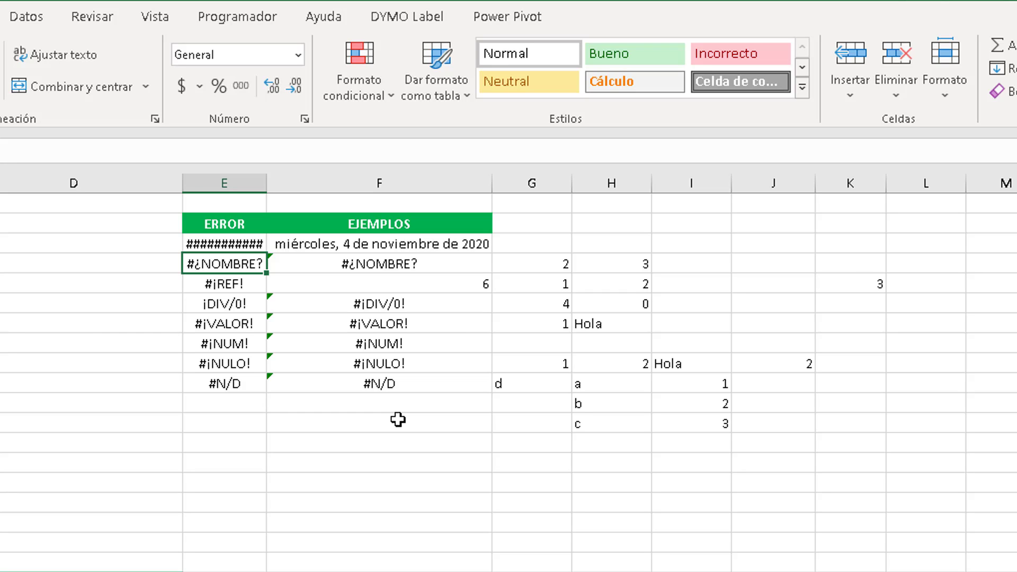
{"action": "left_click", "coordinate": [419, 264]}
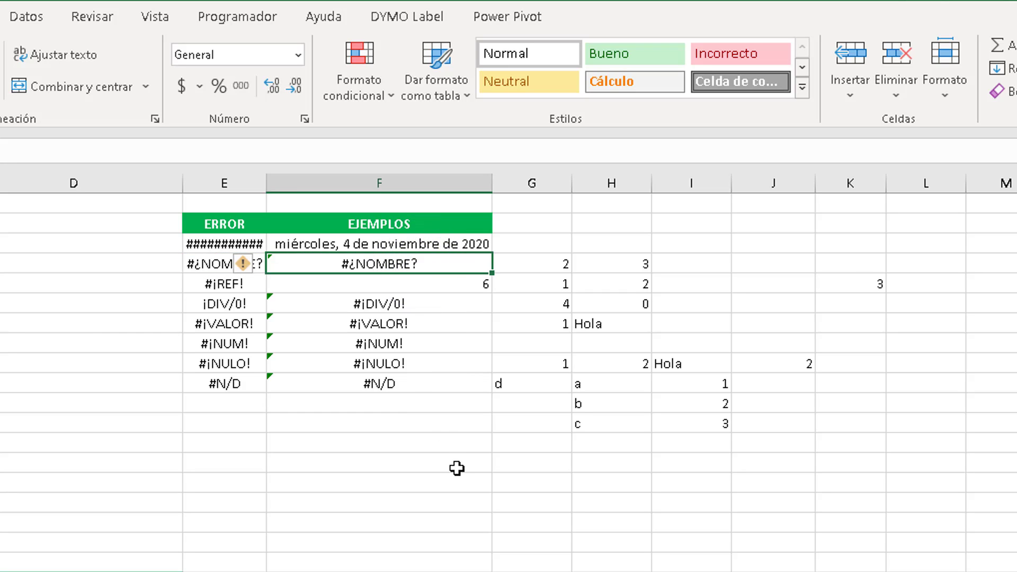
{"action": "key", "text": "F2"}
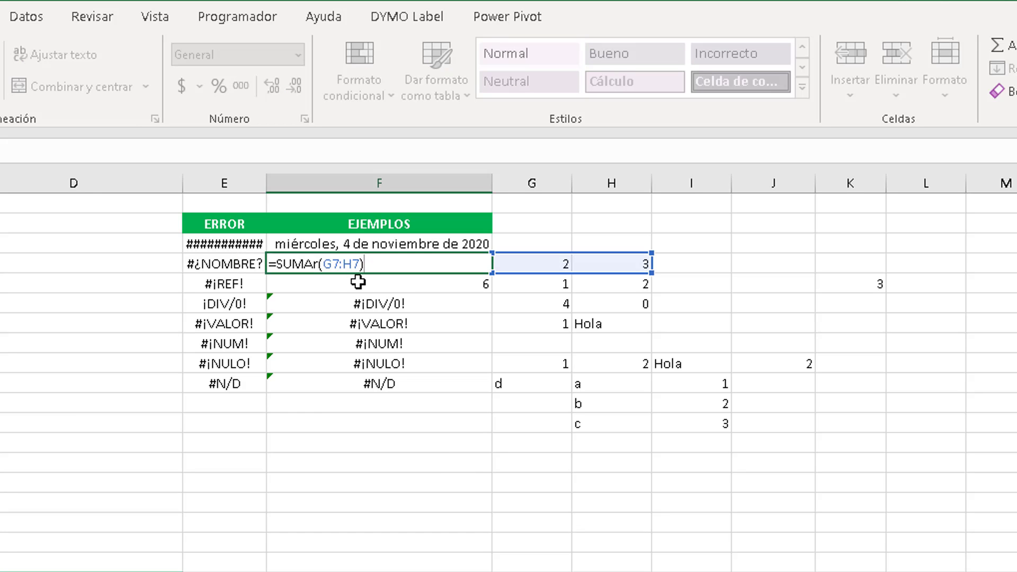
{"action": "key", "text": "Escape"}
{"action": "left_click_drag", "start_coordinate": [538, 259], "coordinate": [597, 259]}
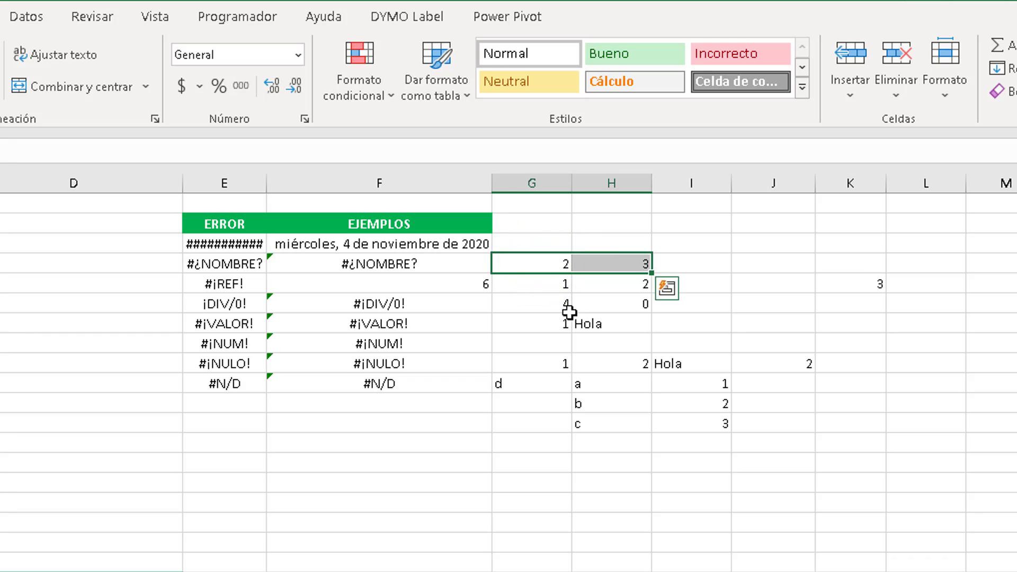
- Correct the misspelled function in F7 so the formula reads =SUMA(G7:H7), and check the edited formula
{"action": "left_click", "coordinate": [456, 267]}
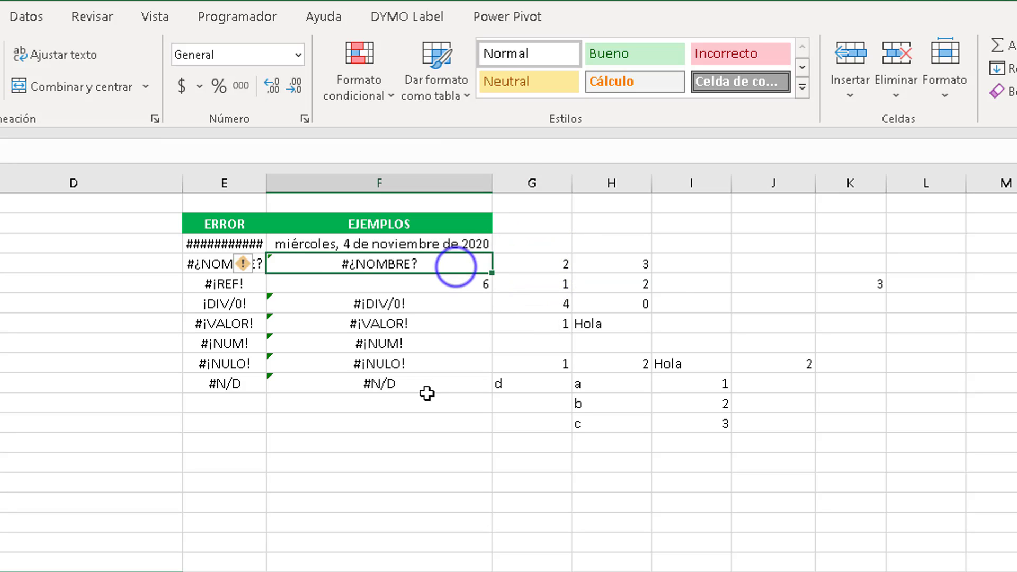
{"action": "key", "text": "F2"}
{"action": "left_click", "coordinate": [319, 265]}
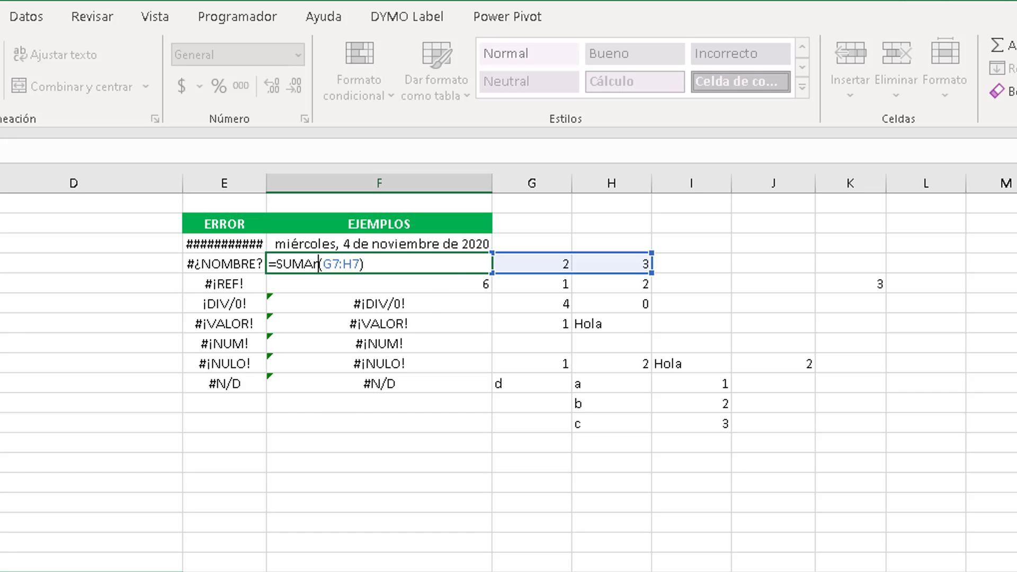
{"action": "key", "text": "BackSpace"}
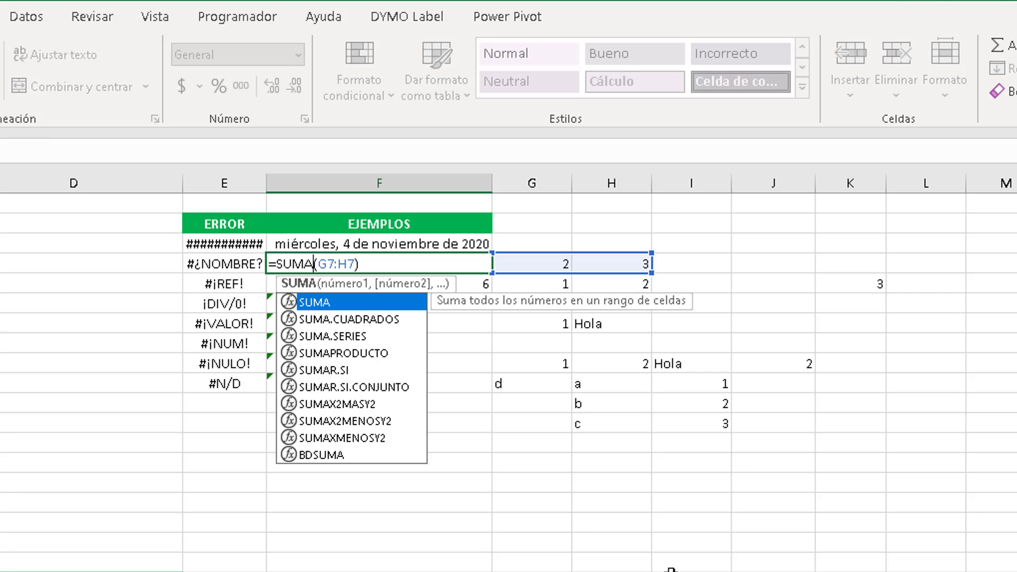
{"action": "key", "text": "Return"}
{"action": "key", "text": "Up"}
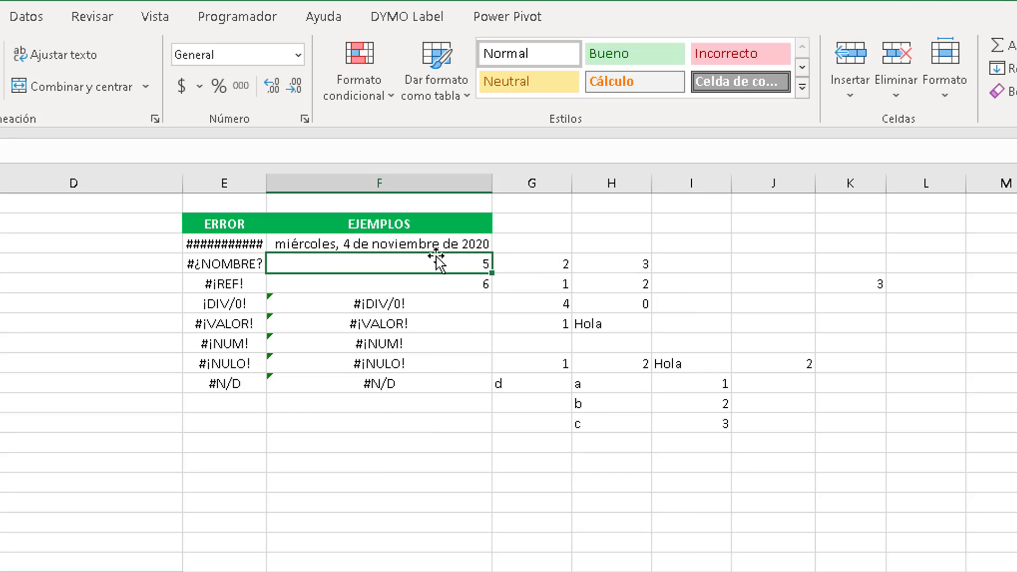
{"action": "double_click", "coordinate": [462, 265]}
{"action": "key", "text": "Escape"}
{"action": "left_click", "coordinate": [234, 263]}
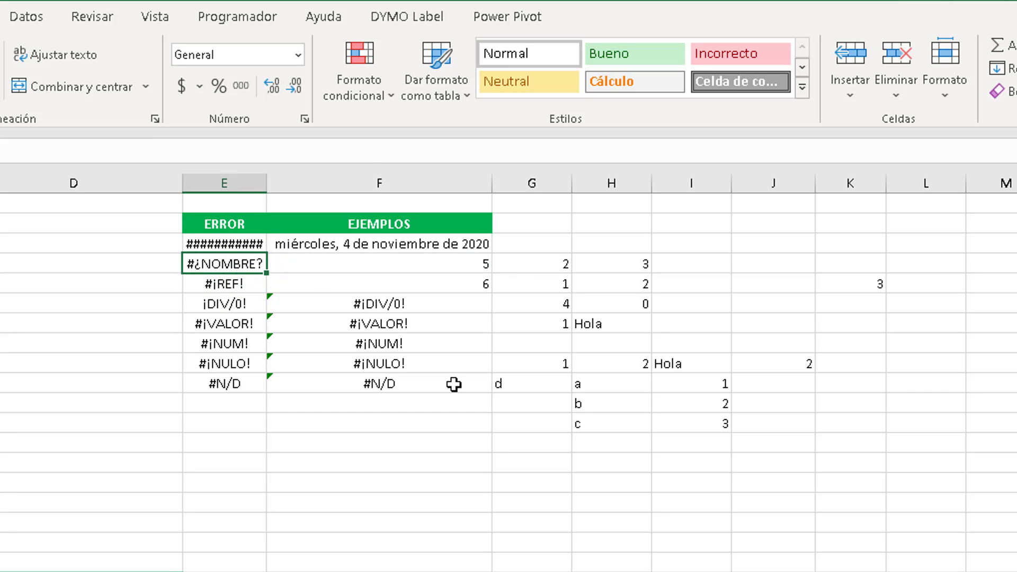
- Examine the #¡REF! example formula in F8 and the cells it adds
{"action": "left_click", "coordinate": [317, 284]}
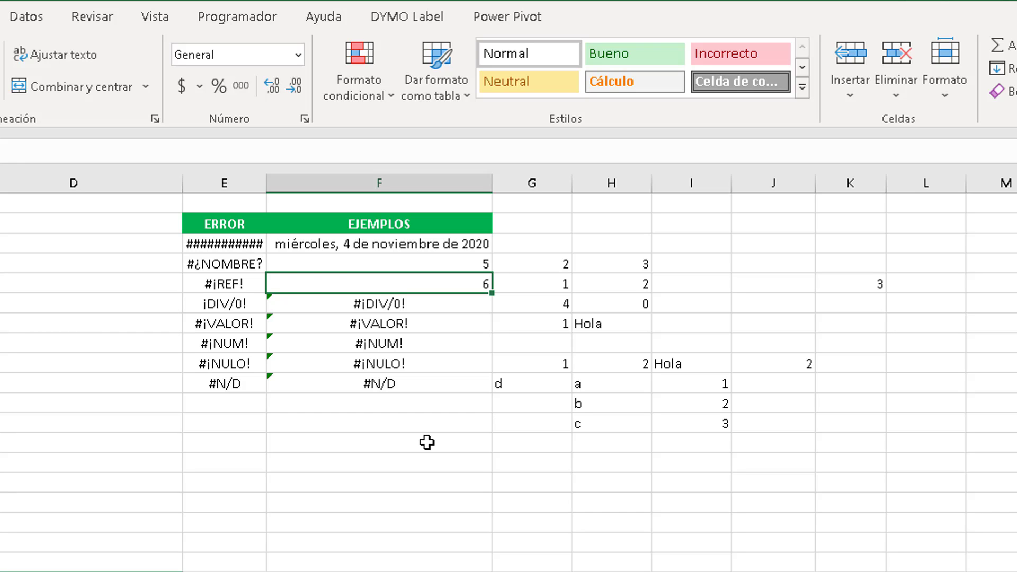
{"action": "key", "text": "F2"}
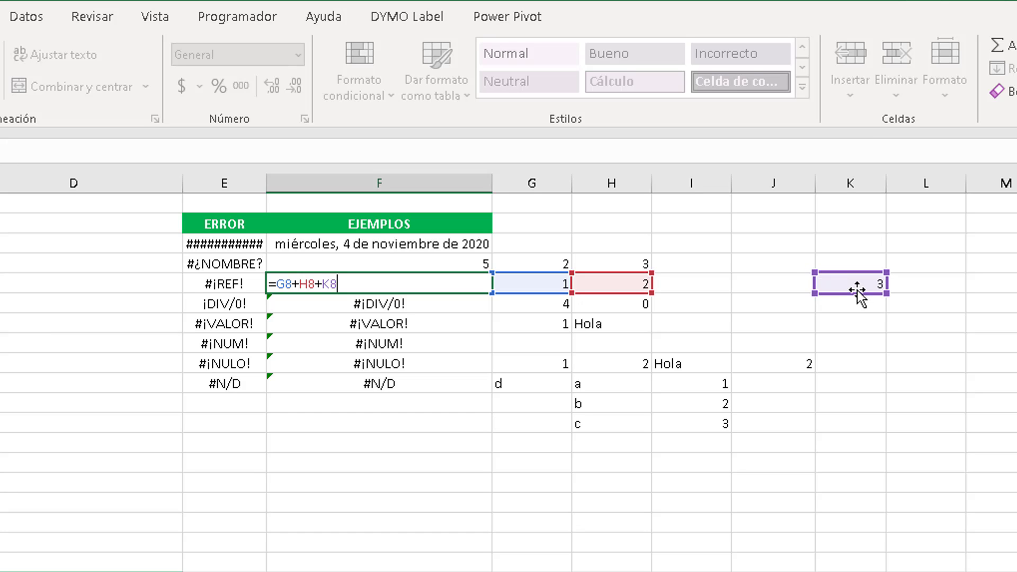
{"action": "key", "text": "ctrl+Return"}
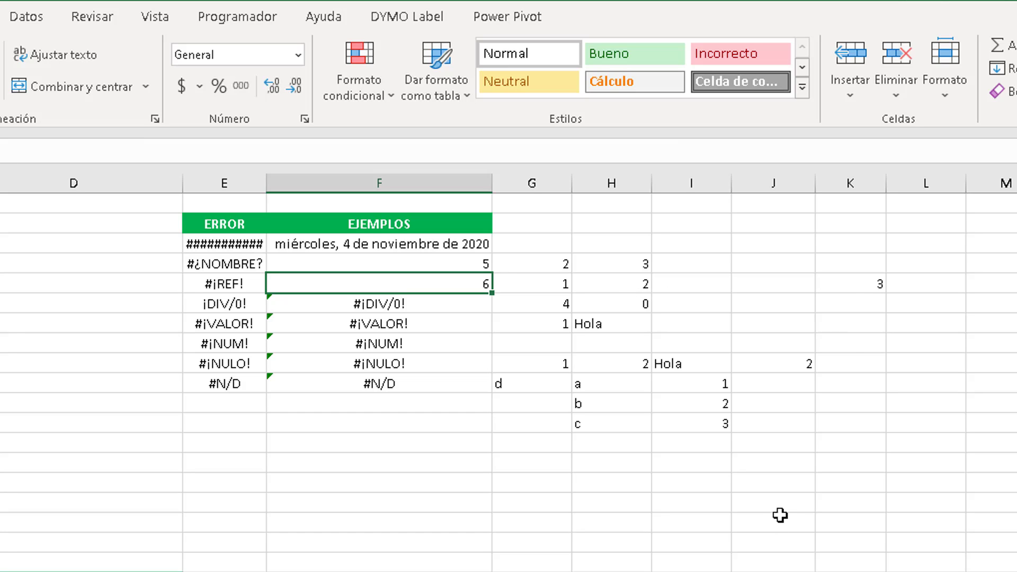
- Delete column K, which the sum in F8 references, and check the affected cells
{"action": "left_click", "coordinate": [863, 182]}
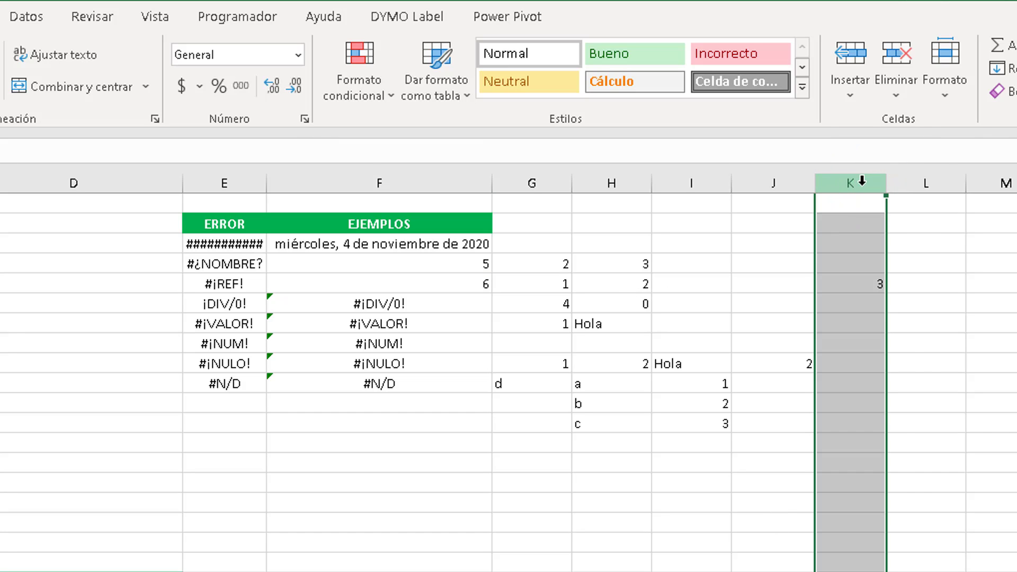
{"action": "right_click", "coordinate": [862, 182]}
{"action": "left_click", "coordinate": [920, 380]}
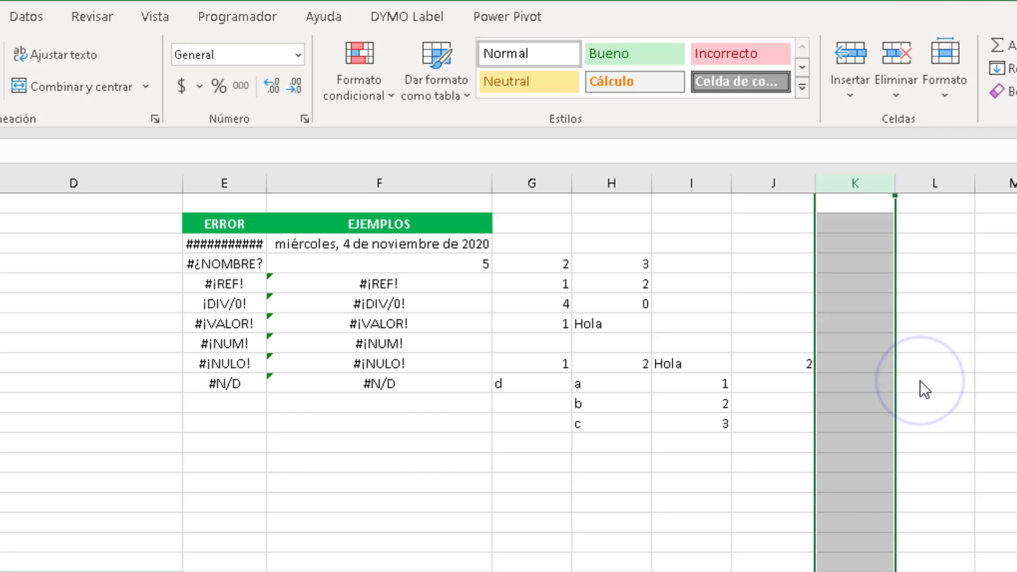
{"action": "left_click", "coordinate": [860, 283]}
{"action": "left_click", "coordinate": [429, 283]}
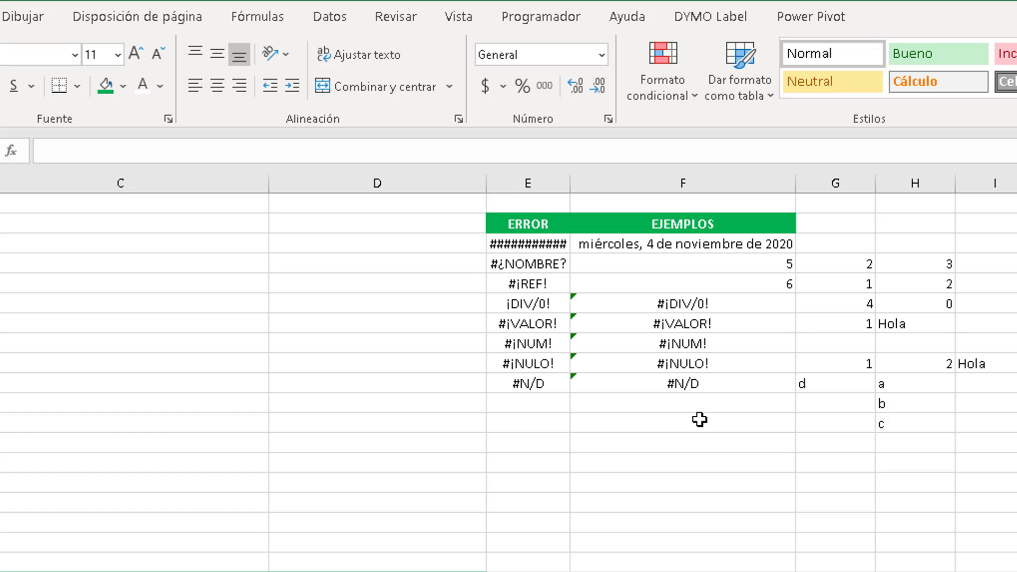
- Review cells K8 and H8, which feed the sum in F8
{"action": "left_click", "coordinate": [970, 284]}
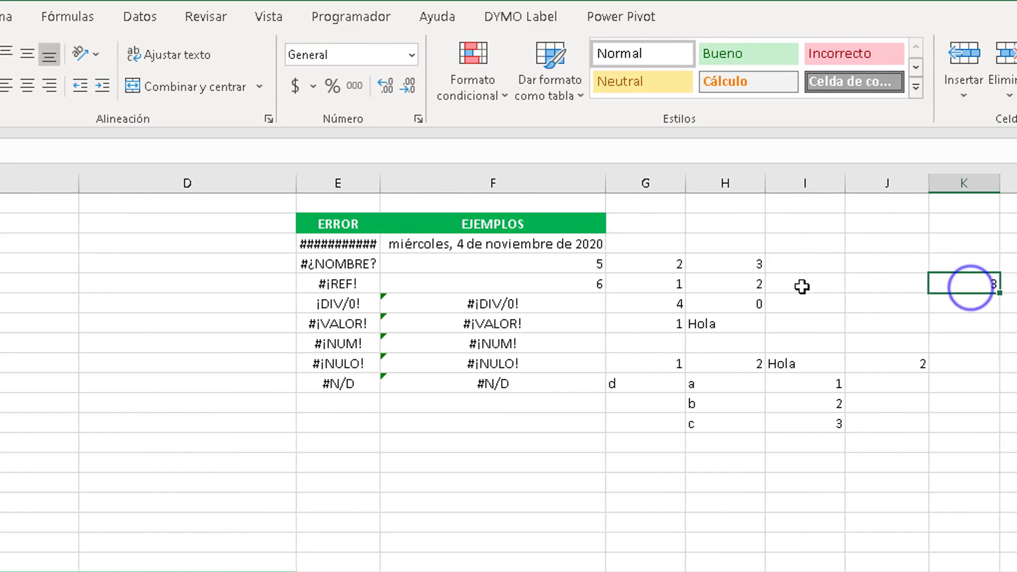
{"action": "left_click", "coordinate": [763, 284]}
{"action": "left_click", "coordinate": [485, 283]}
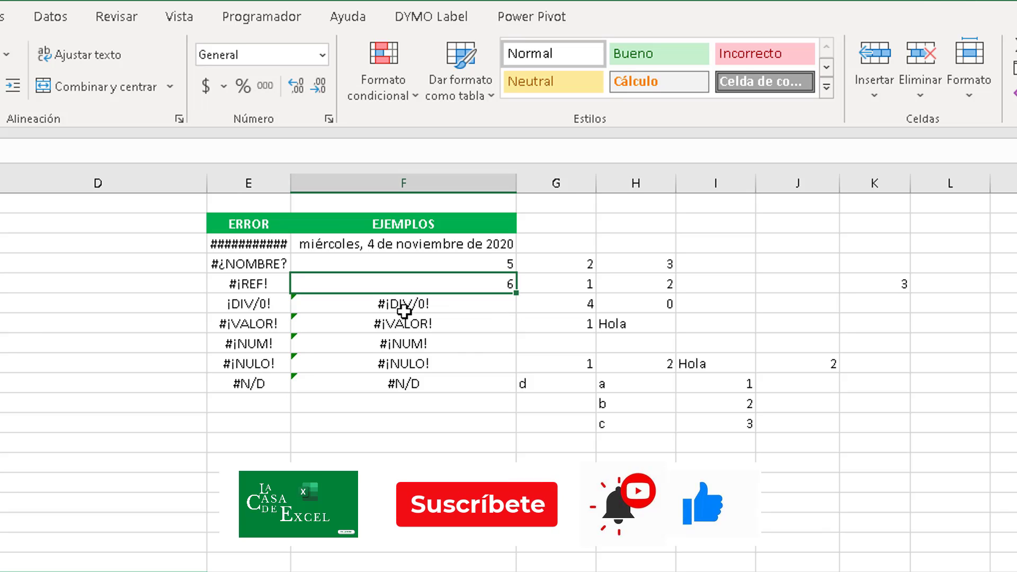
- Examine the division by zero example formula in F9 and the cells it divides
{"action": "left_click", "coordinate": [275, 303]}
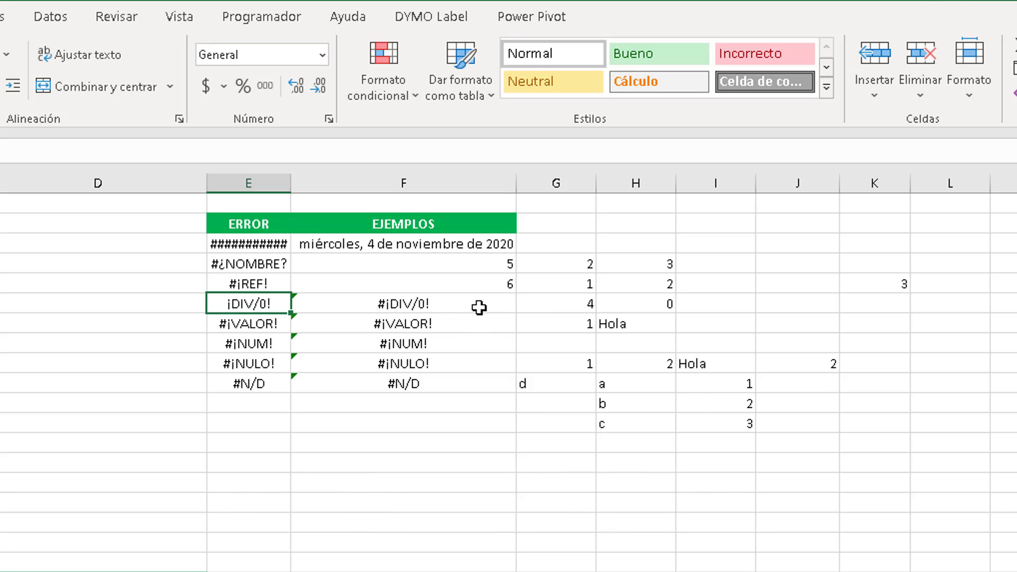
{"action": "left_click", "coordinate": [540, 303]}
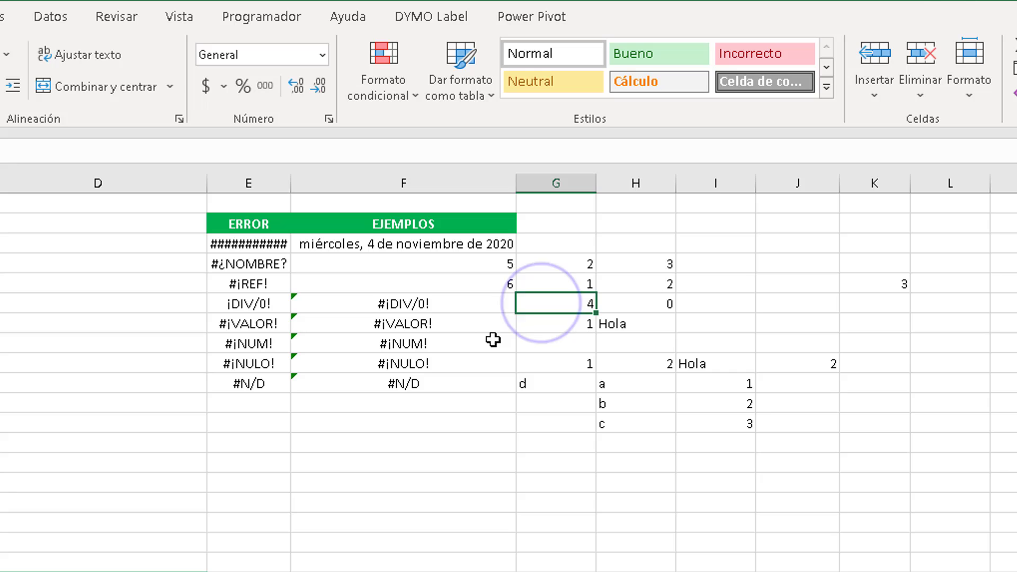
{"action": "left_click", "coordinate": [480, 302]}
{"action": "key", "text": "F2"}
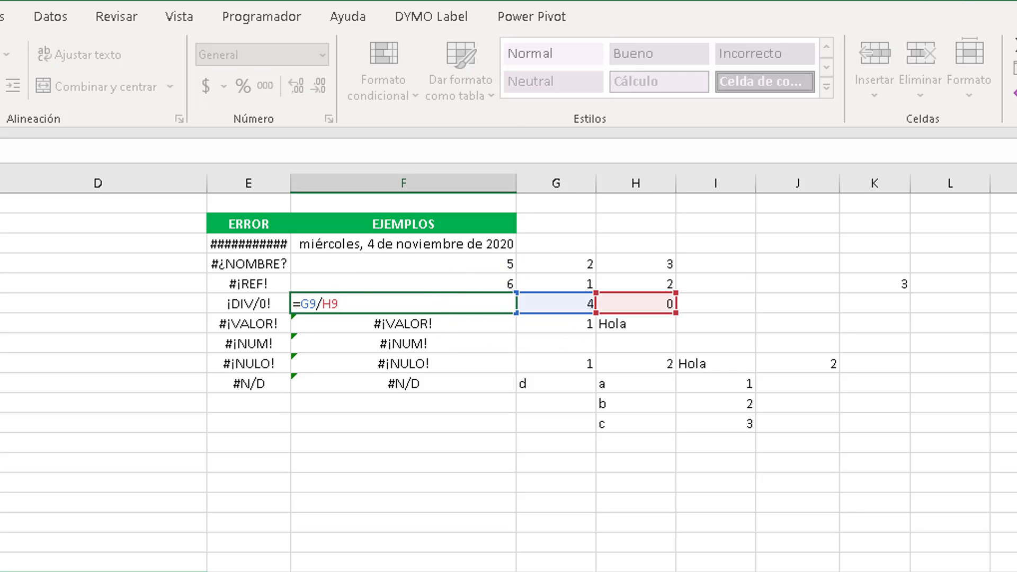
{"action": "key", "text": "Escape"}
- Set the divisor in H9 to 2 and check the division in F9
{"action": "left_click", "coordinate": [652, 311]}
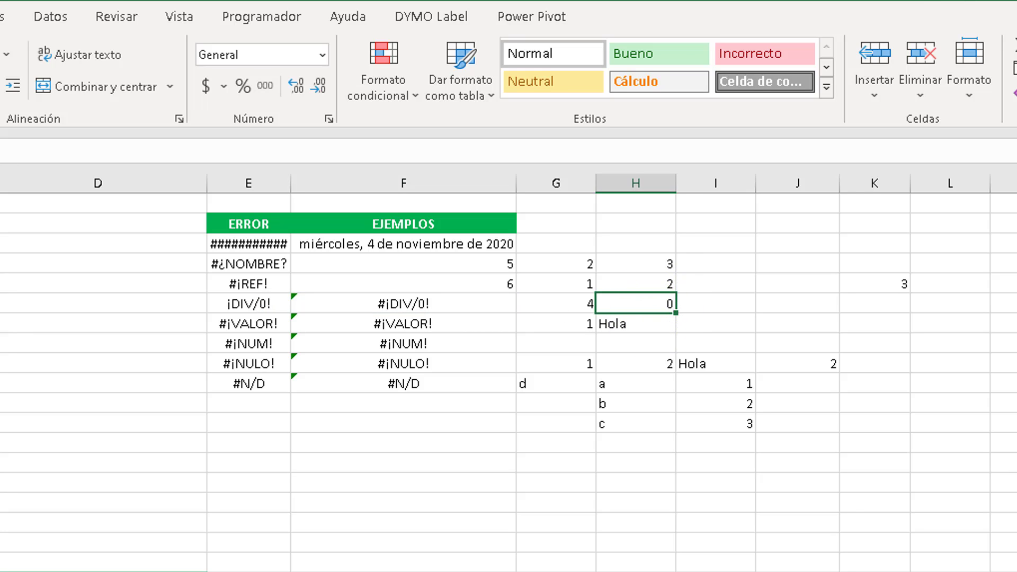
{"action": "type", "text": "2"}
{"action": "key", "text": "Return"}
{"action": "left_click", "coordinate": [557, 304]}
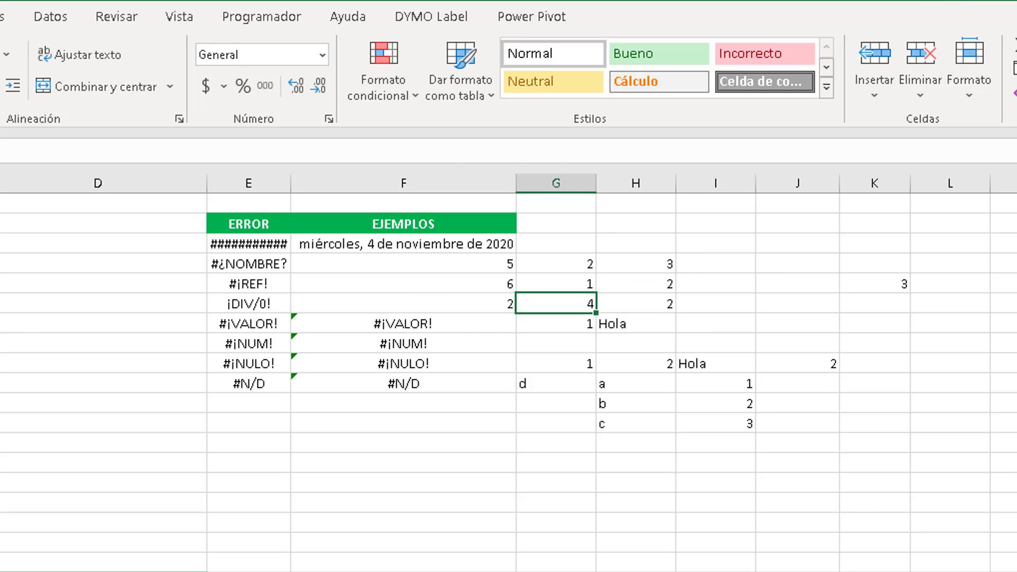
{"action": "left_click", "coordinate": [404, 304]}
- Empty the divisor cell H9 to reproduce the division error, and check the cells in row 9
{"action": "key", "text": "Right"}
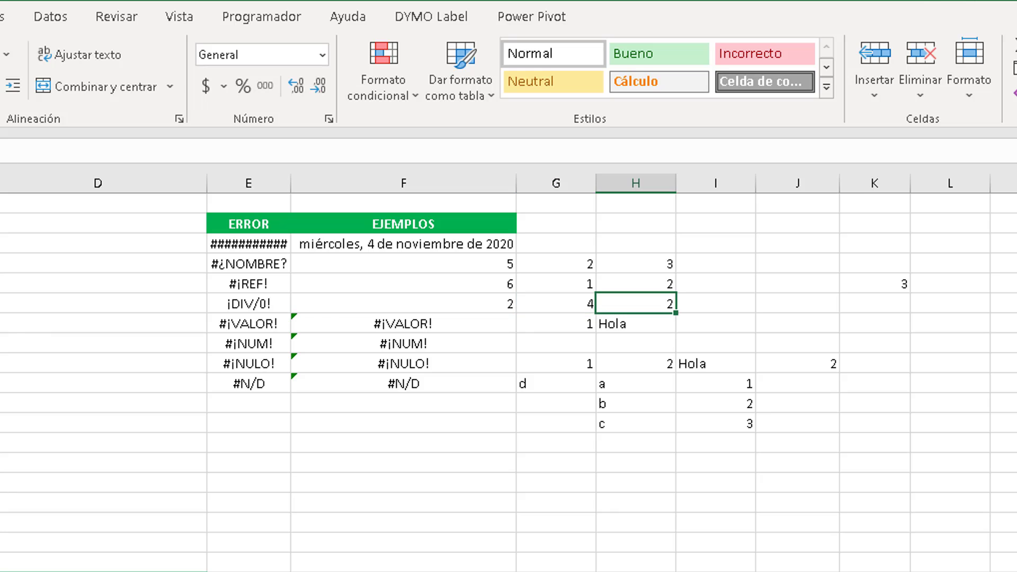
{"action": "type", "text": "0"}
{"action": "key", "text": "ctrl+Return"}
{"action": "key", "text": "Down"}
{"action": "key", "text": "Up"}
{"action": "key", "text": "Left"}
{"action": "key", "text": "Left"}
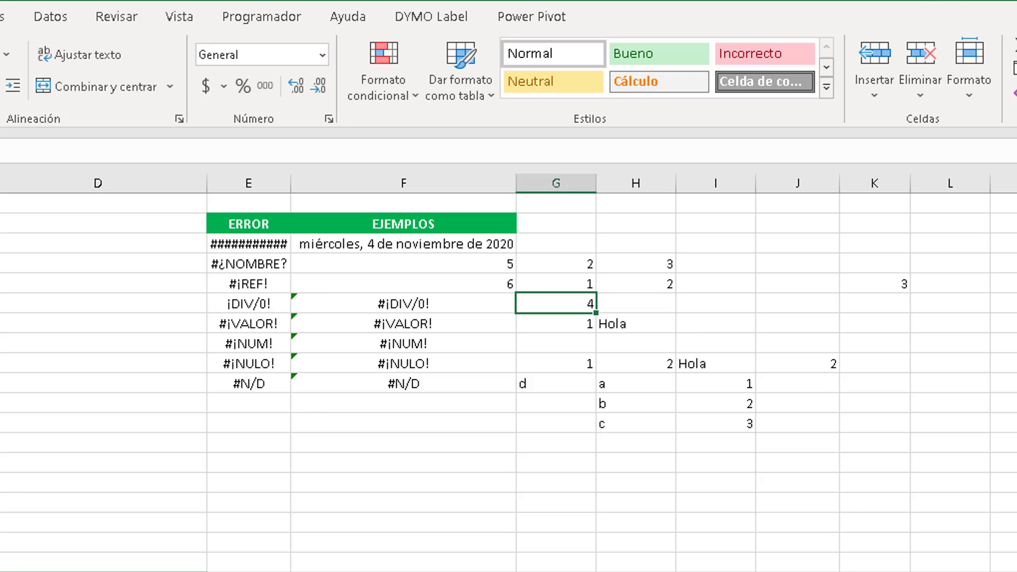
{"action": "key", "text": "Right"}
{"action": "key", "text": "Right"}
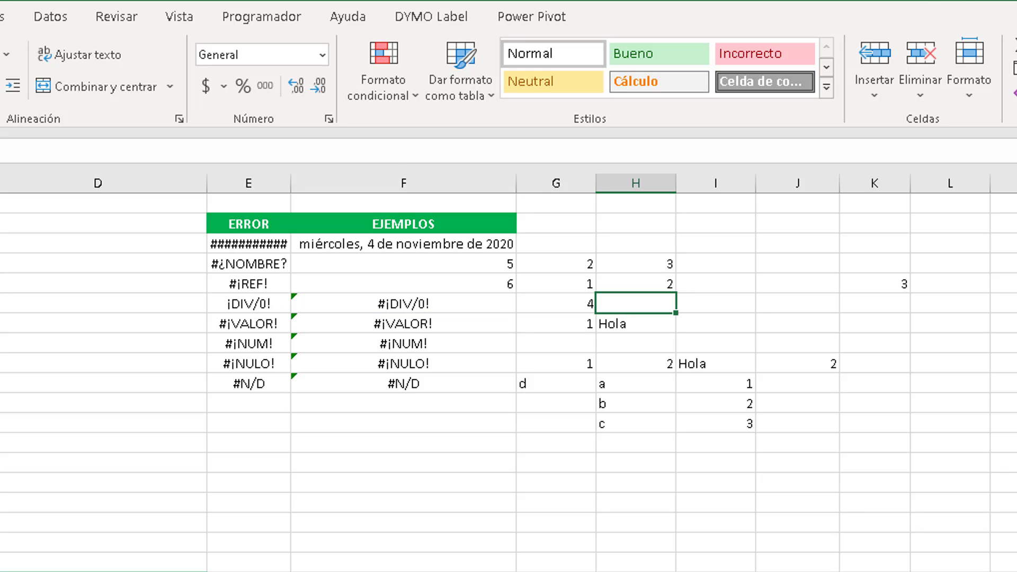
- Enter 2 in the empty divisor cell H9 and return to the division formula in F9
{"action": "type", "text": "2"}
{"action": "key", "text": "Return"}
{"action": "key", "text": "Up"}
{"action": "key", "text": "Left"}
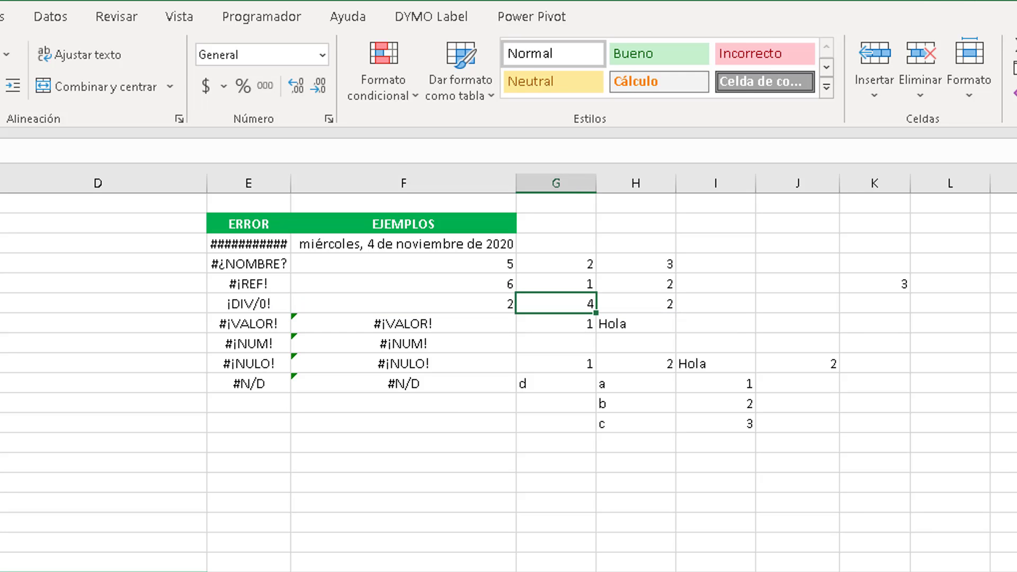
{"action": "key", "text": "Left"}
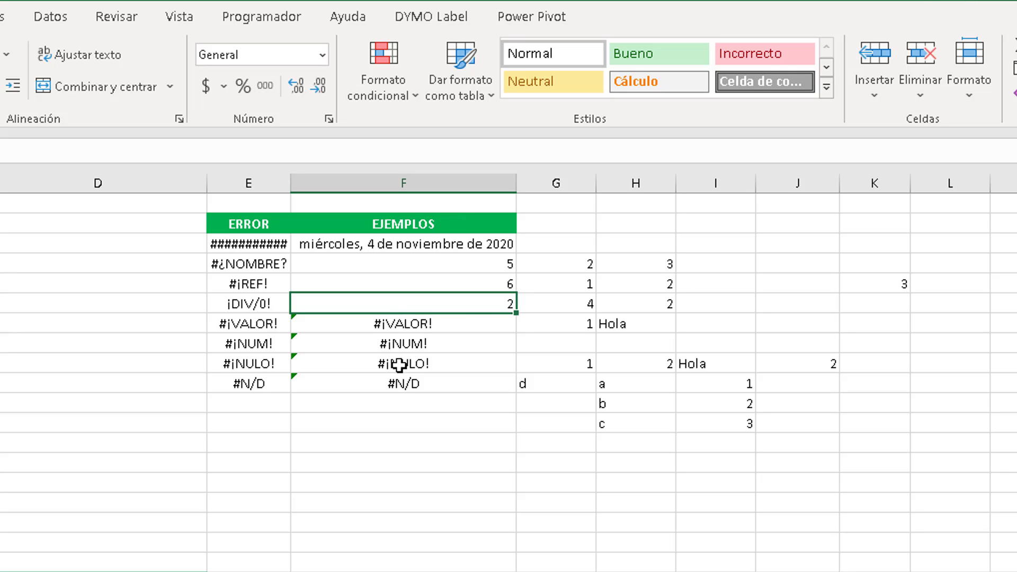
- Examine the #¡VALOR! example formula in F10 and the two cells it adds, G10 and H10
{"action": "left_click_drag", "start_coordinate": [404, 323], "coordinate": [407, 380]}
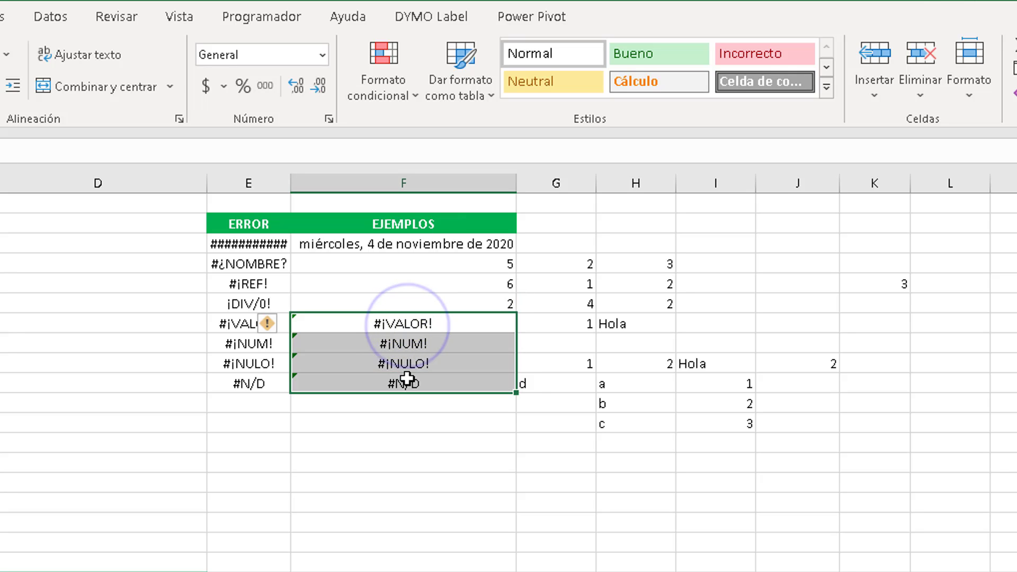
{"action": "left_click", "coordinate": [415, 325]}
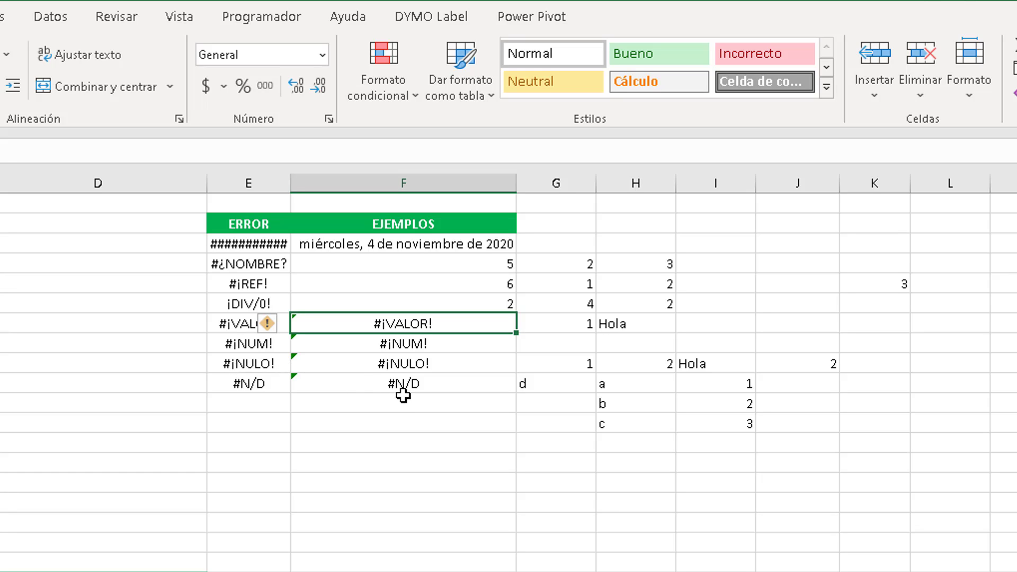
{"action": "double_click", "coordinate": [499, 325]}
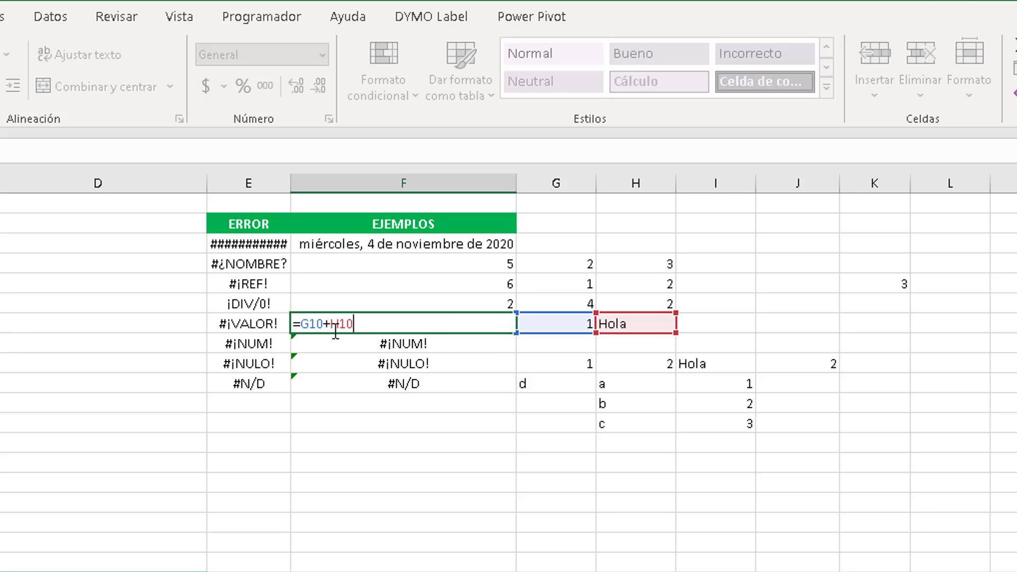
{"action": "key", "text": "Escape"}
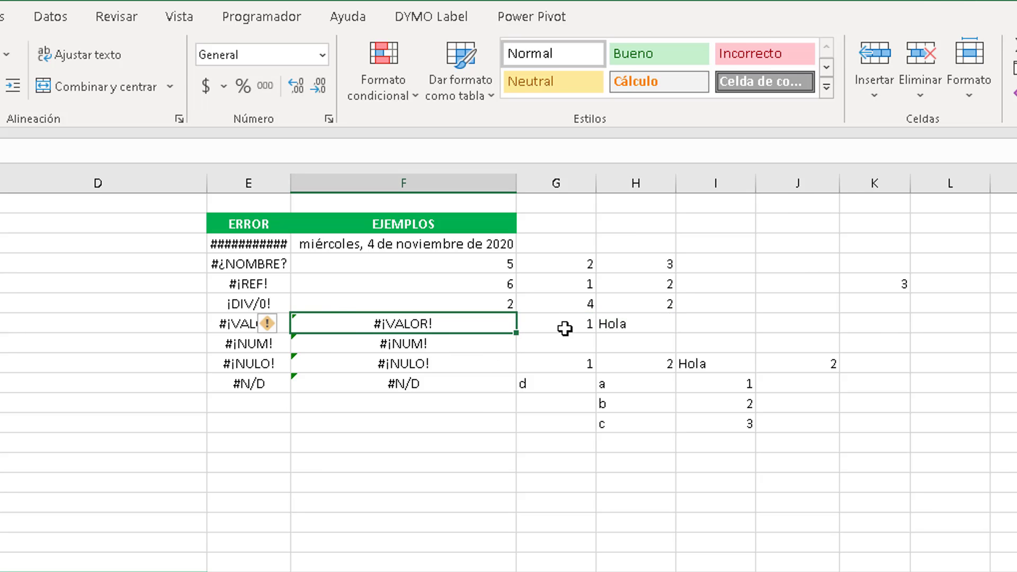
{"action": "left_click", "coordinate": [566, 328]}
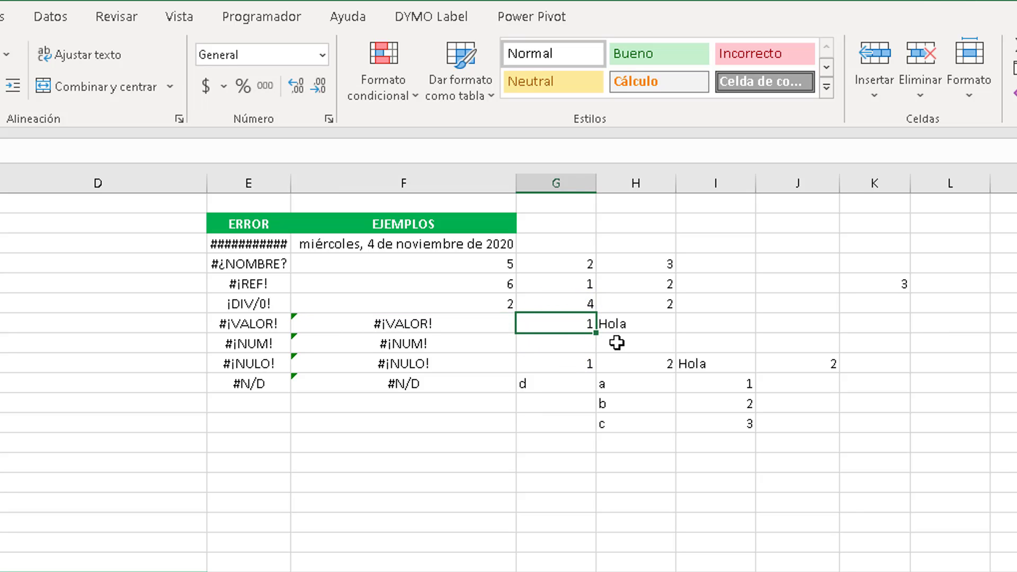
{"action": "left_click", "coordinate": [644, 325]}
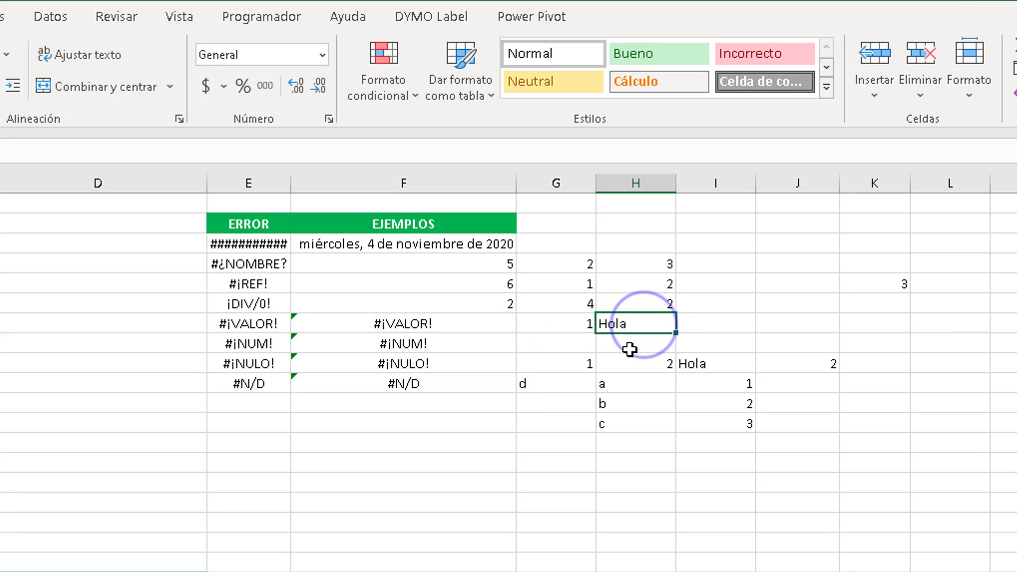
{"action": "left_click", "coordinate": [587, 327]}
{"action": "left_click", "coordinate": [609, 325]}
{"action": "left_click", "coordinate": [422, 327]}
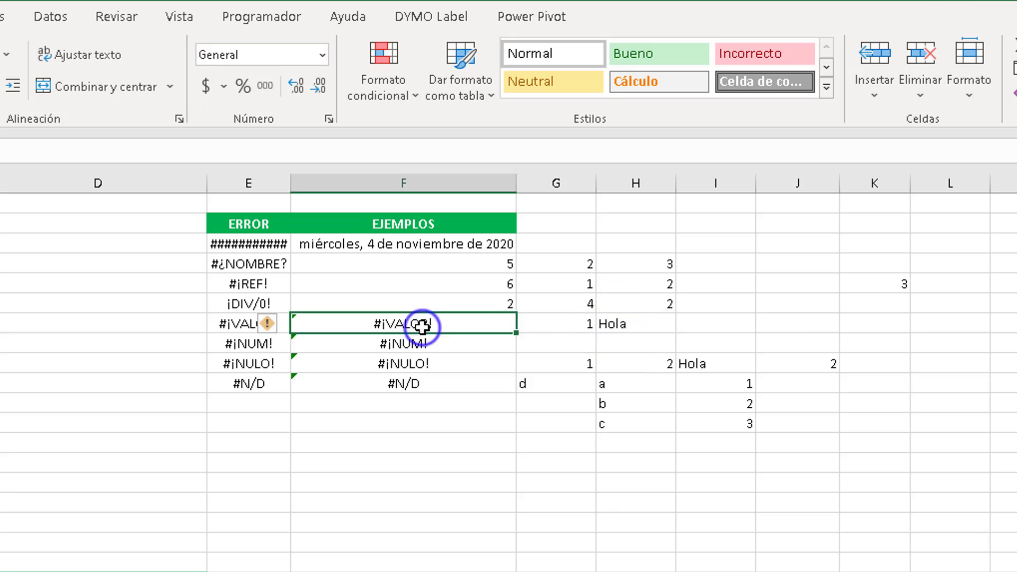
- Replace the text Hola in H10 with the number 1
{"action": "left_click", "coordinate": [604, 325]}
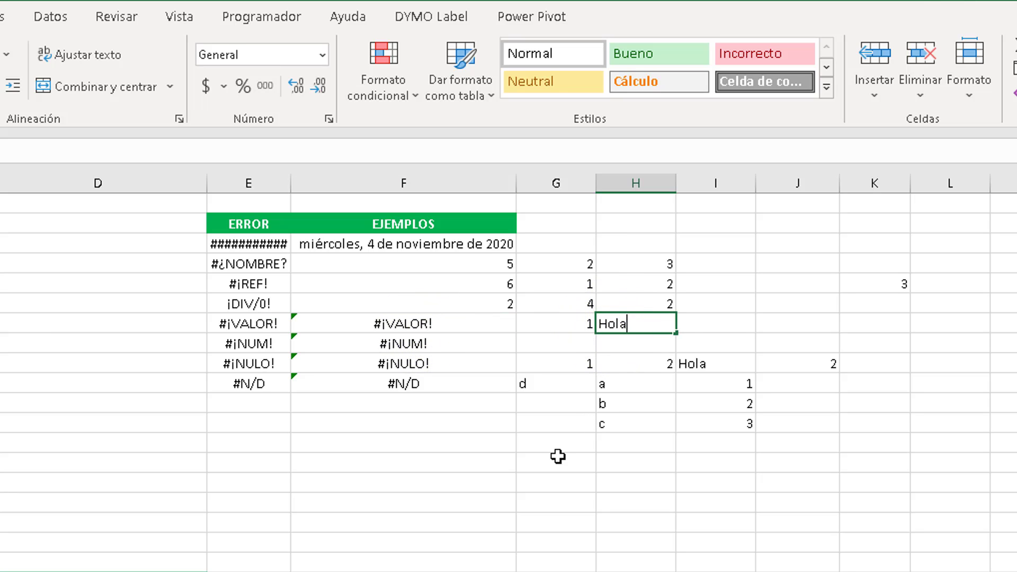
{"action": "key", "text": "BackSpace"}
{"action": "key", "text": "BackSpace"}
{"action": "key", "text": "BackSpace"}
{"action": "key", "text": "BackSpace"}
{"action": "type", "text": "1"}
{"action": "key", "text": "Return"}
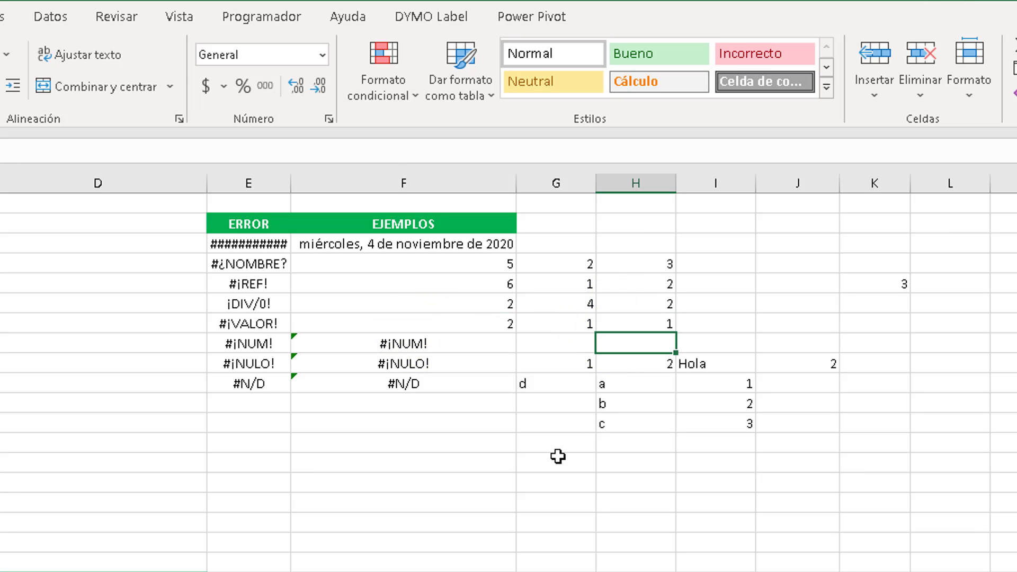
- Enter the text fff in G10 to reproduce the #¡VALOR! error, and check the sum in F10
{"action": "key", "text": "Up"}
{"action": "key", "text": "Left"}
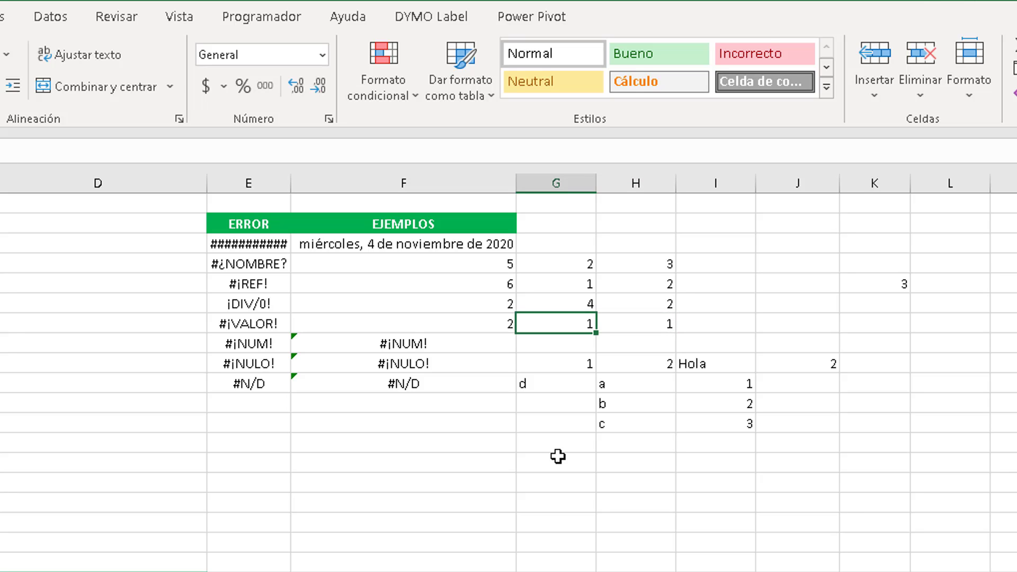
{"action": "type", "text": "fff"}
{"action": "key", "text": "Left"}
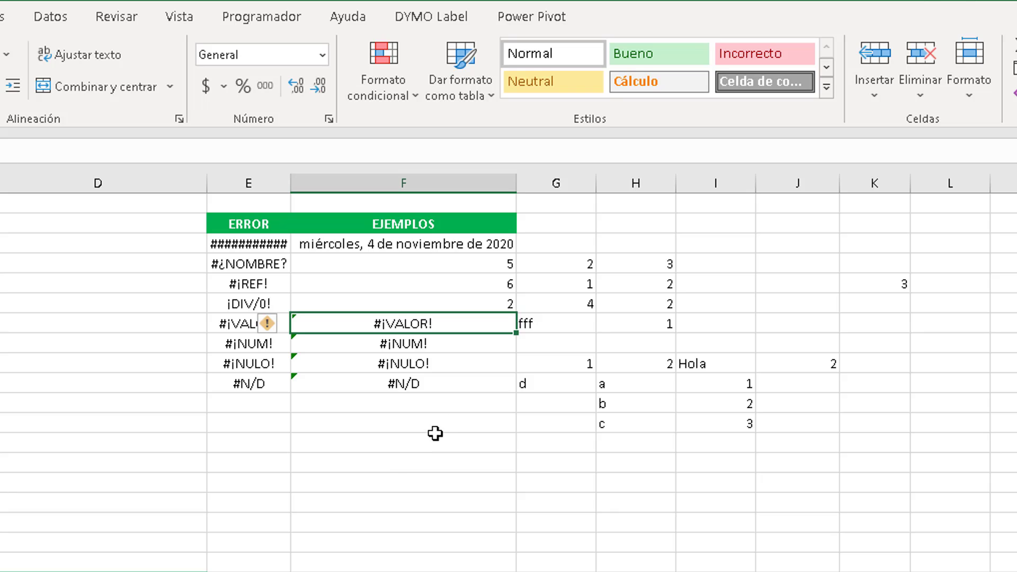
- Enter the formula =POTENCIA(1000,1000) in G11, beside the #¡NUM! example
{"action": "left_click", "coordinate": [397, 345]}
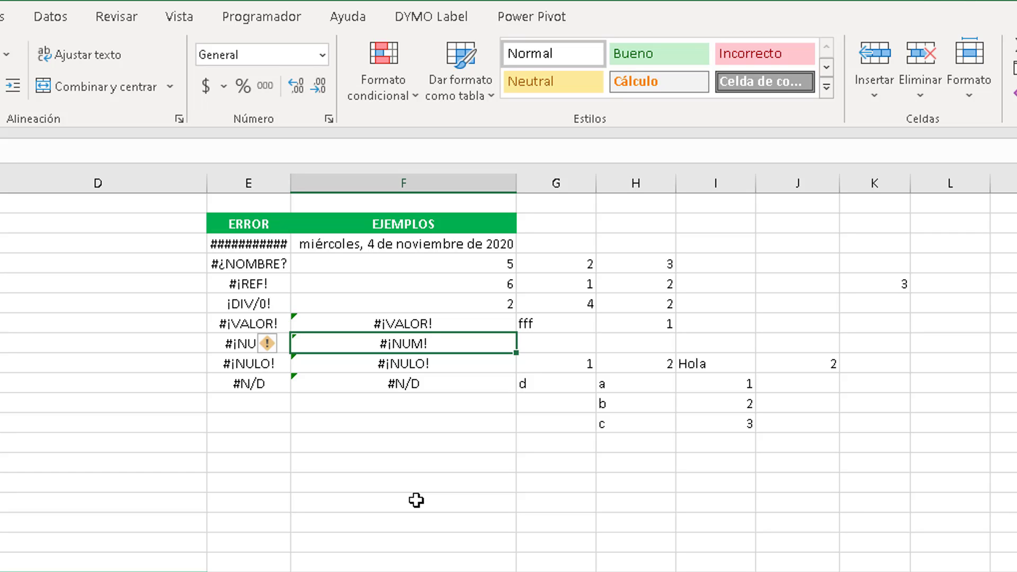
{"action": "left_click", "coordinate": [552, 347]}
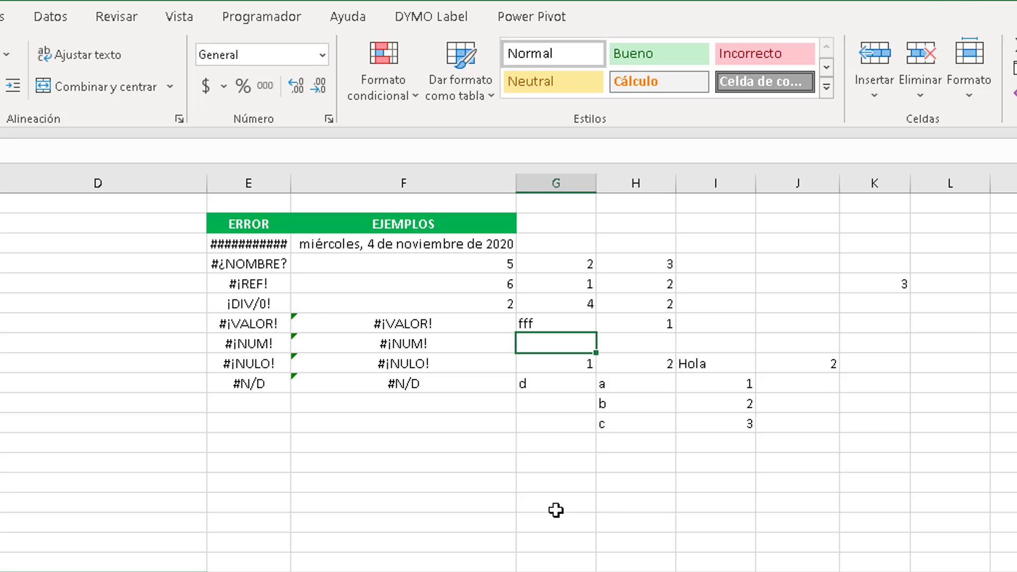
{"action": "type", "text": "=pote"}
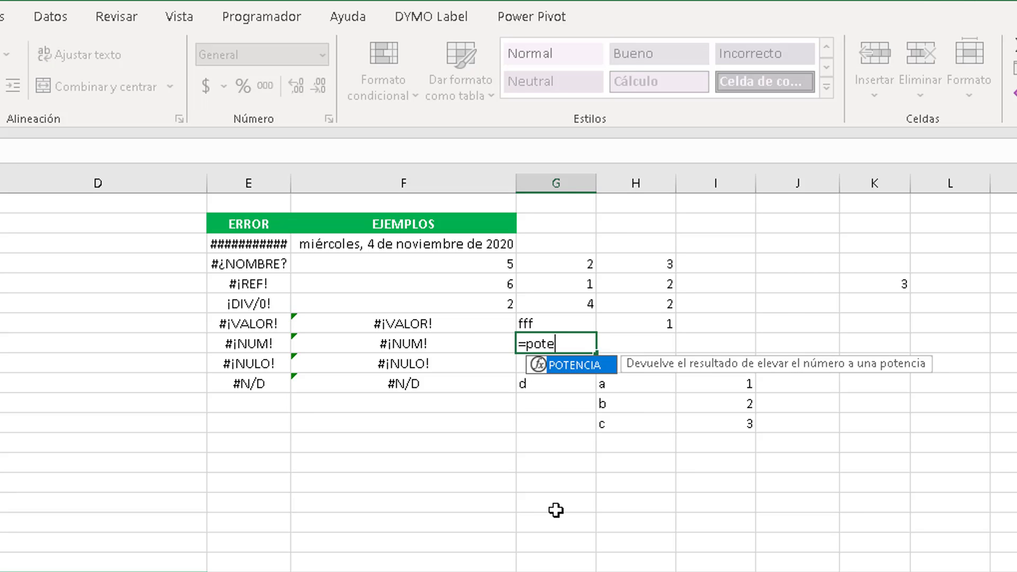
{"action": "key", "text": "Tab"}
{"action": "type", "text": "1"}
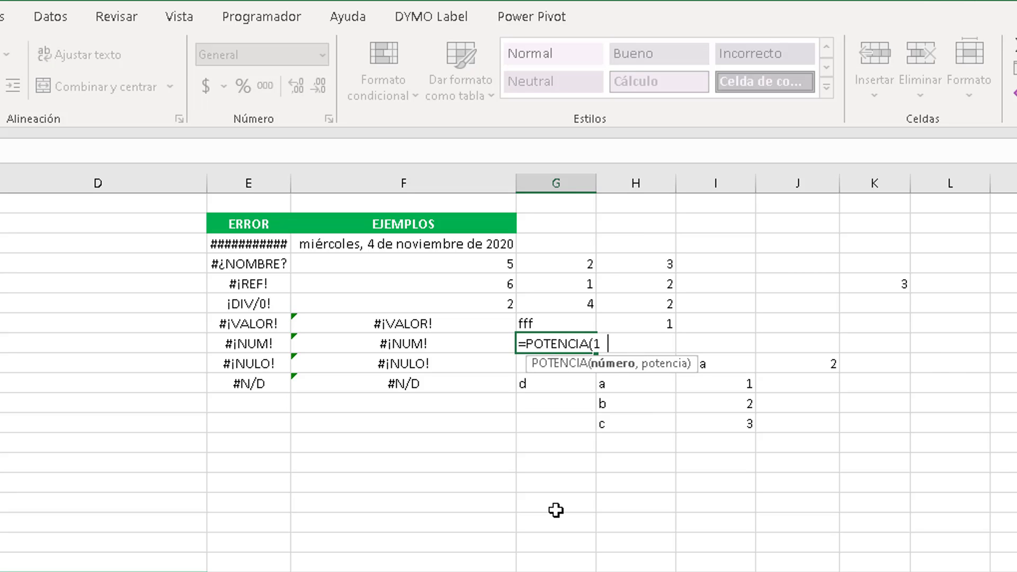
{"action": "type", "text": "000,"}
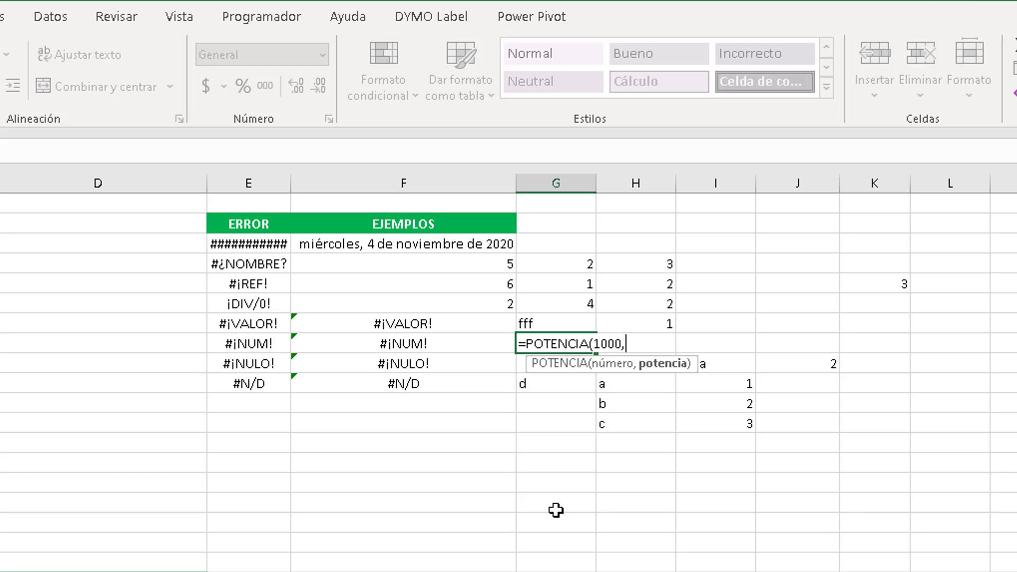
{"action": "type", "text": "1000)"}
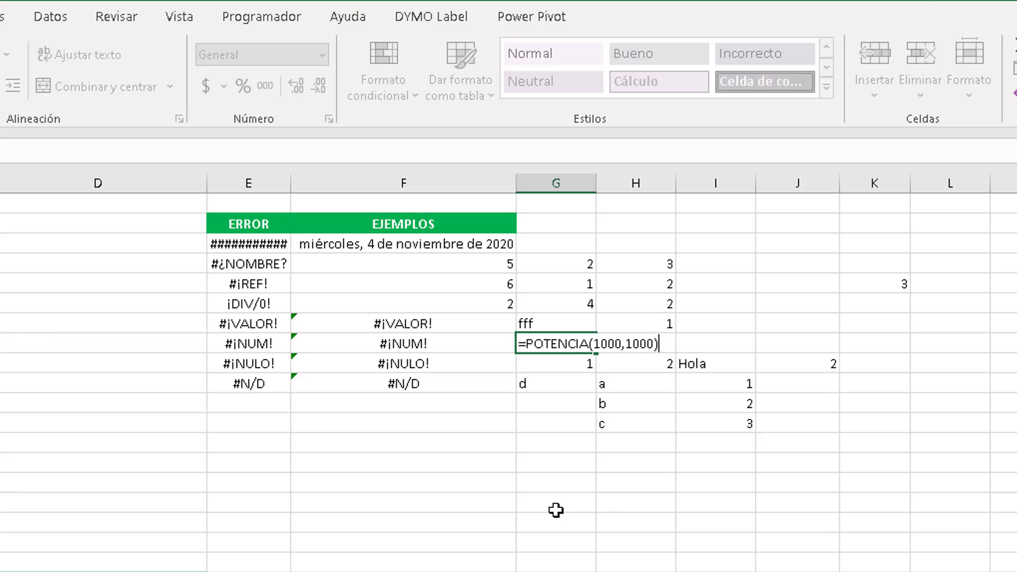
{"action": "key", "text": "Return"}
{"action": "key", "text": "Up"}
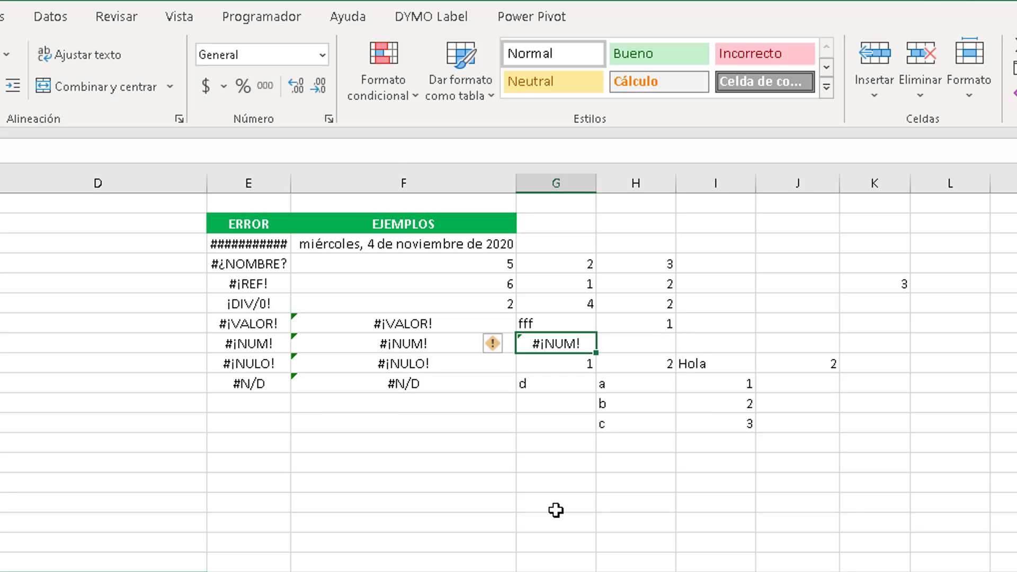
- Compare the #¡NUM! example in F11 with the power formula in G11
{"action": "key", "text": "Left"}
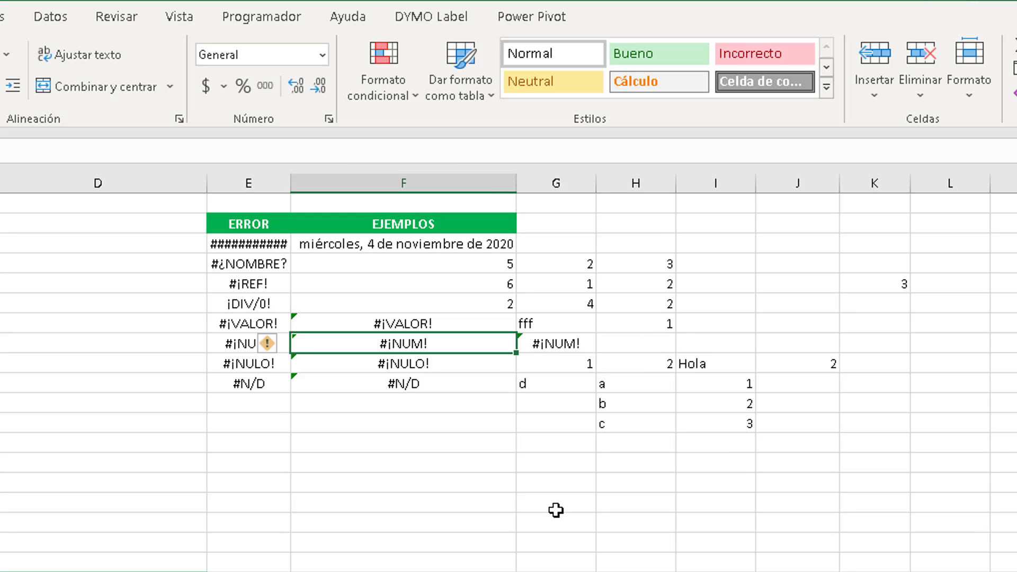
{"action": "key", "text": "Right"}
{"action": "key", "text": "Left"}
{"action": "left_click", "coordinate": [404, 344]}
{"action": "left_click", "coordinate": [493, 343]}
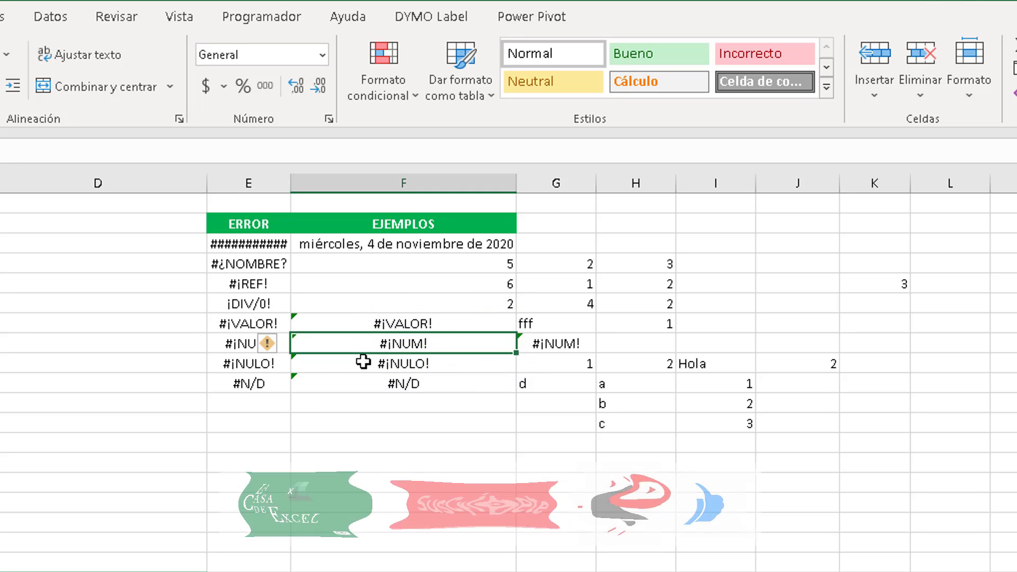
- Replace the space before J12 in F12 with a colon so the formula reads =SUMA(G12:H12:J12), and check the edited formula
{"action": "left_click", "coordinate": [358, 364]}
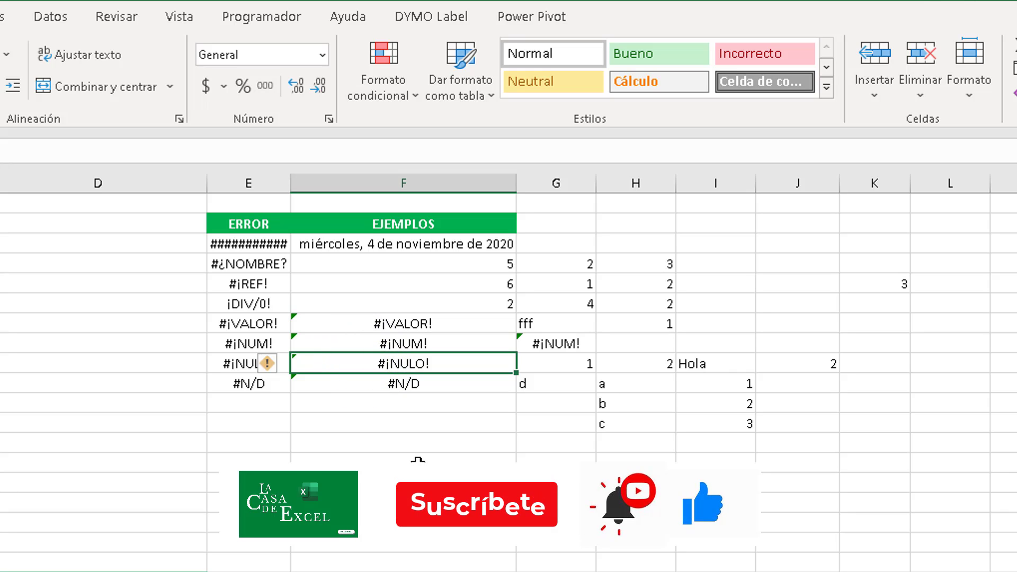
{"action": "double_click", "coordinate": [400, 364]}
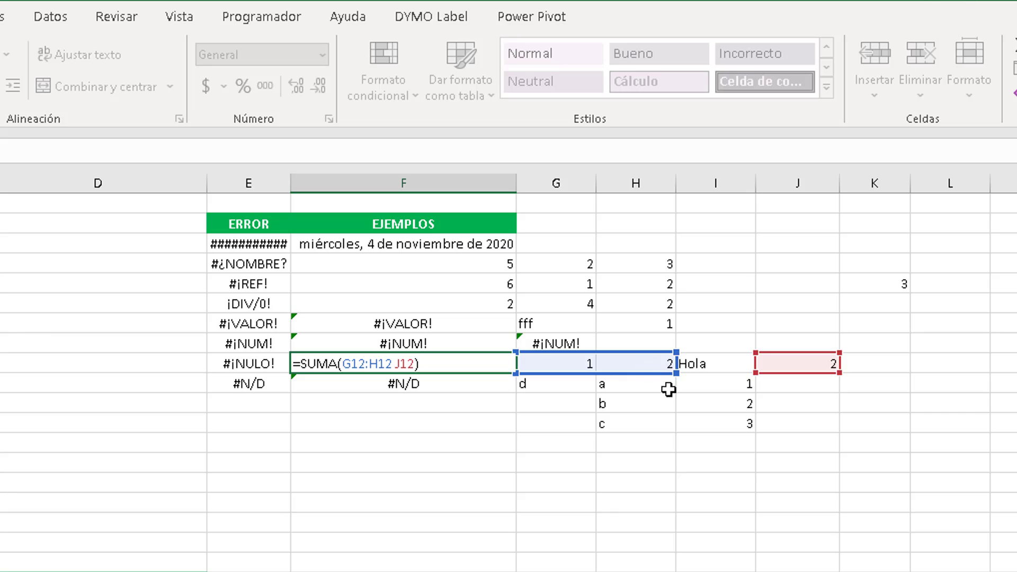
{"action": "left_click", "coordinate": [396, 365]}
{"action": "key", "text": "Delete"}
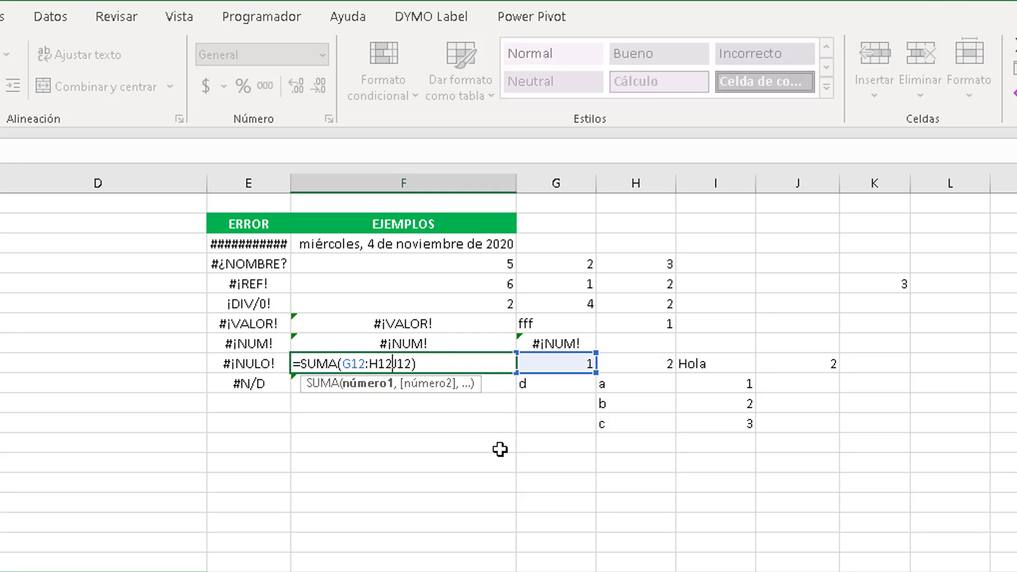
{"action": "type", "text": ":"}
{"action": "key", "text": "Return"}
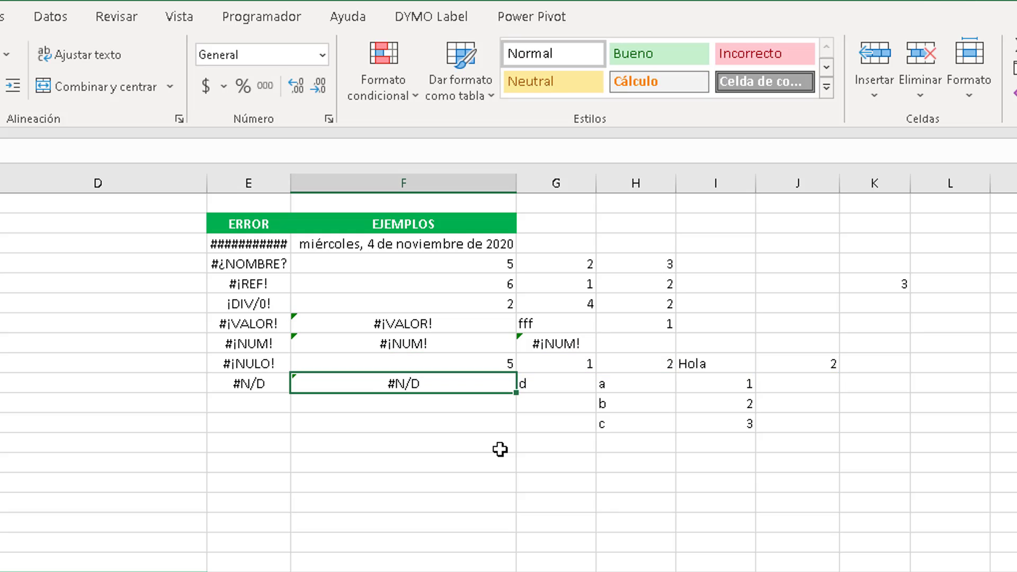
{"action": "key", "text": "Up"}
{"action": "key", "text": "F2"}
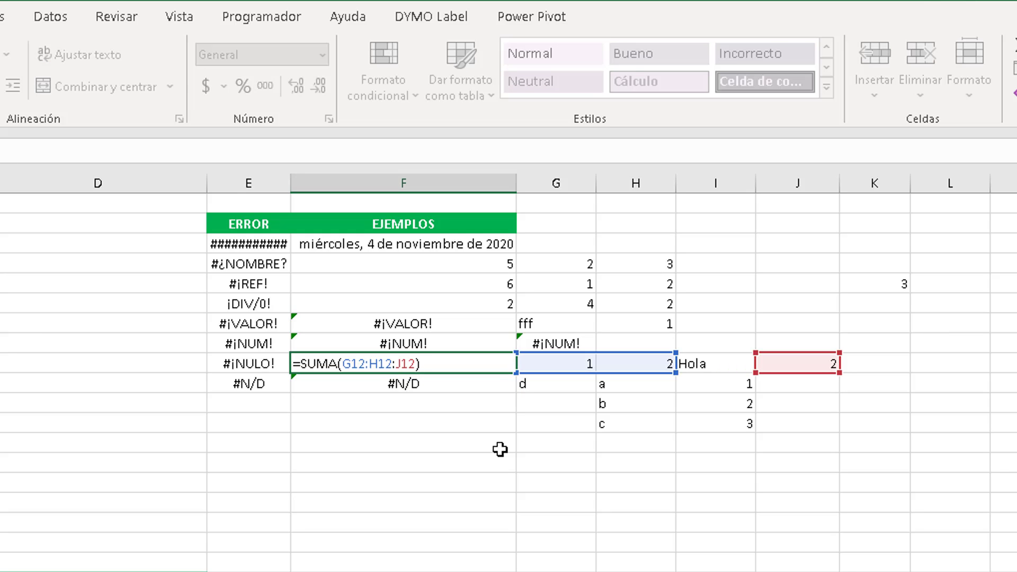
- Recheck the ranges referenced by the SUMA formula in F12 without changing it
{"action": "key", "text": "Escape"}
{"action": "key", "text": "F2"}
{"action": "key", "text": "Escape"}
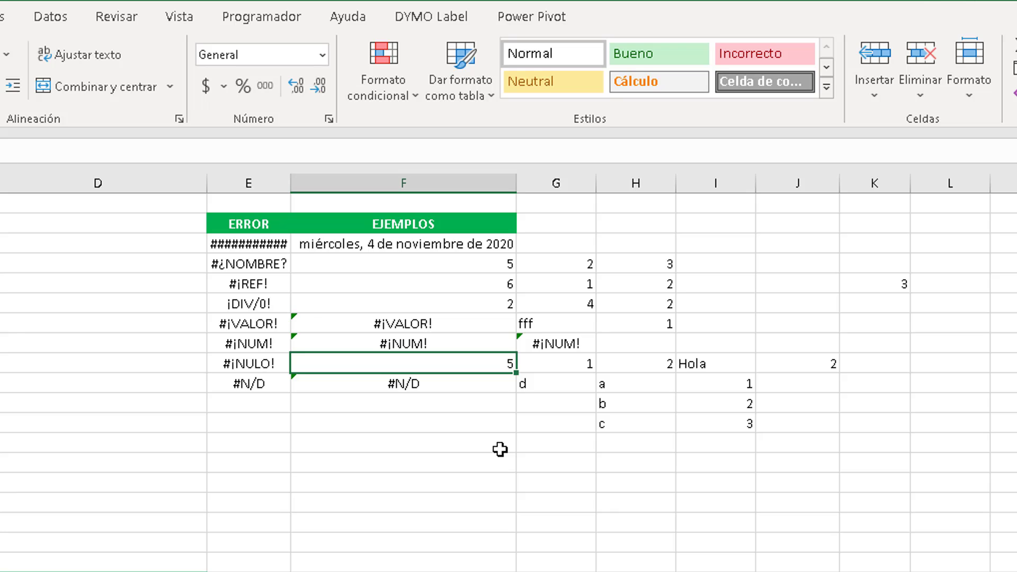
- Examine the #N/D example: the lookup value in G13, the table H13:I15 and the BUSCARV formula in F13
{"action": "left_click", "coordinate": [273, 385]}
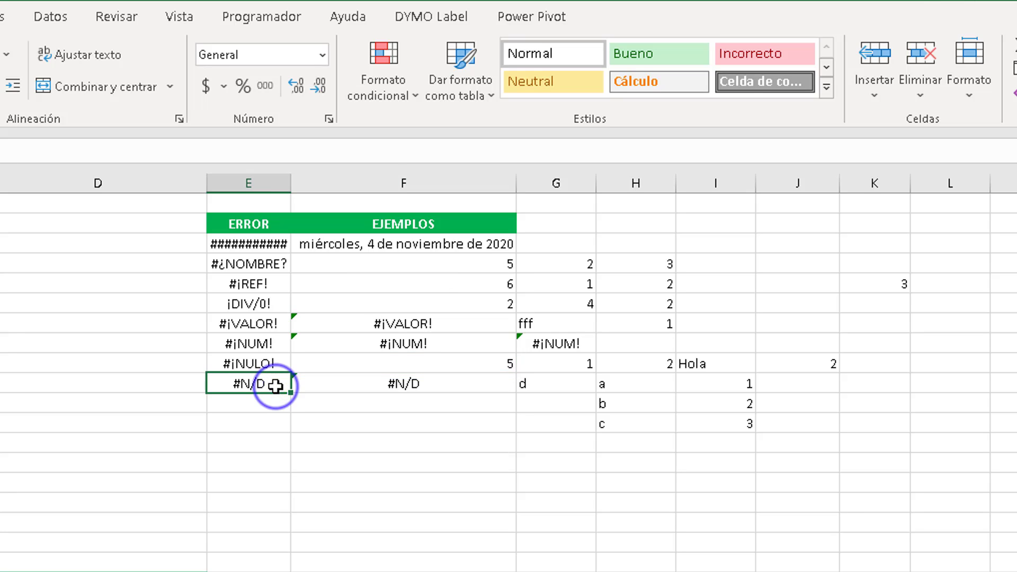
{"action": "left_click", "coordinate": [349, 385]}
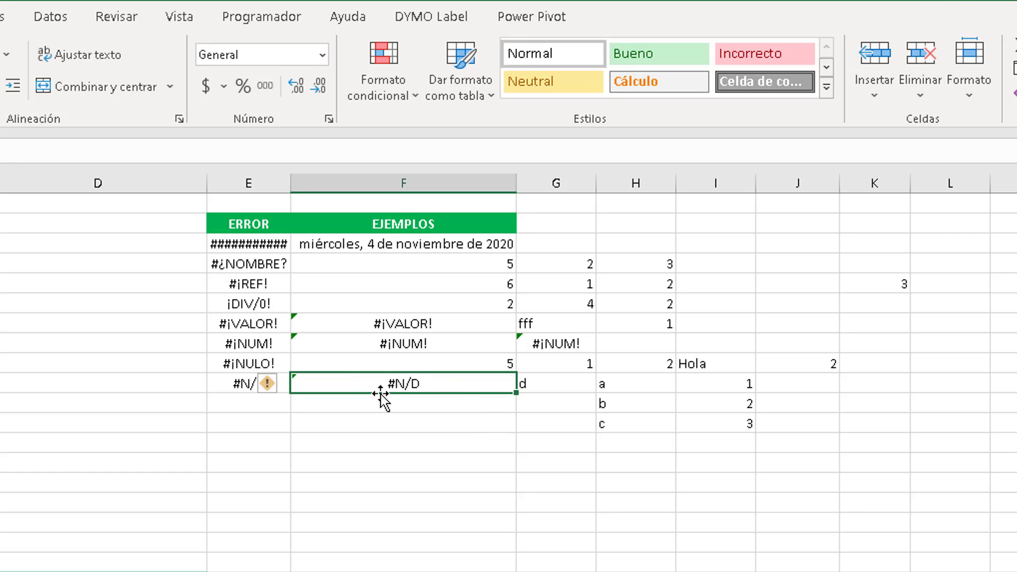
{"action": "left_click", "coordinate": [551, 388]}
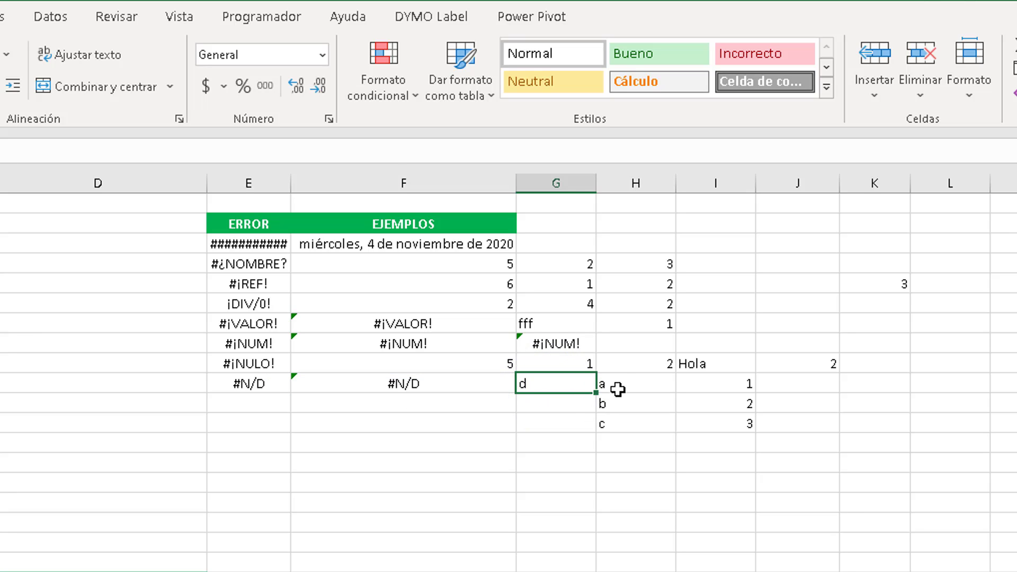
{"action": "left_click_drag", "start_coordinate": [618, 391], "coordinate": [704, 422]}
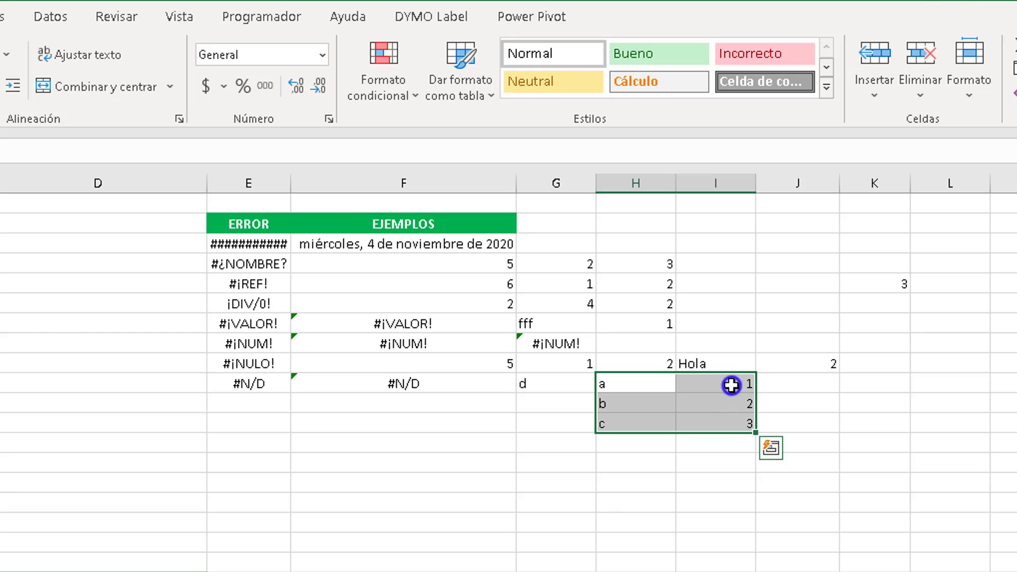
{"action": "left_click_drag", "start_coordinate": [731, 387], "coordinate": [733, 423]}
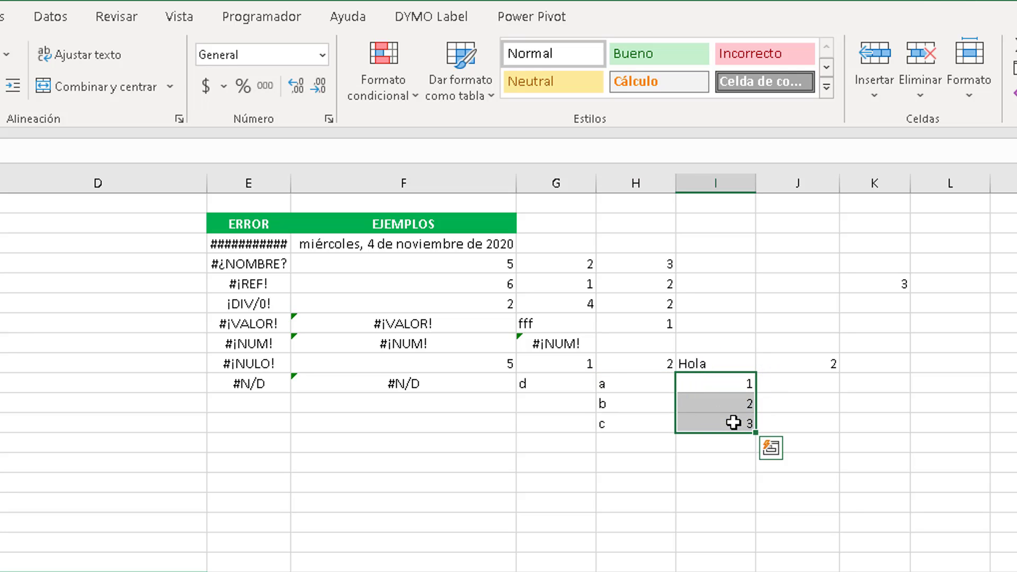
{"action": "double_click", "coordinate": [395, 383]}
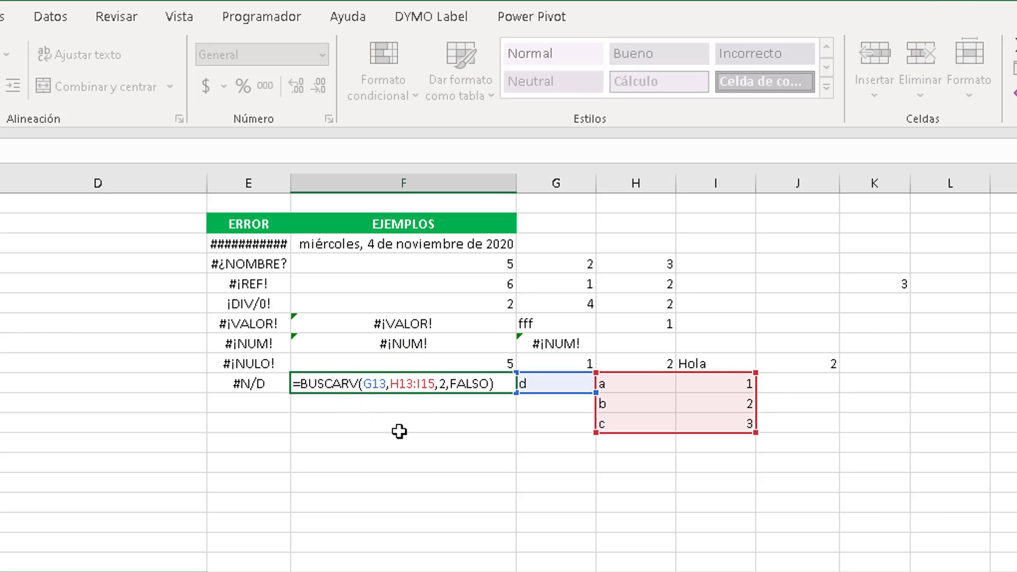
{"action": "key", "text": "Escape"}
- Set the lookup value in G13 to a and check the BUSCARV formula in F13
{"action": "left_click", "coordinate": [525, 384]}
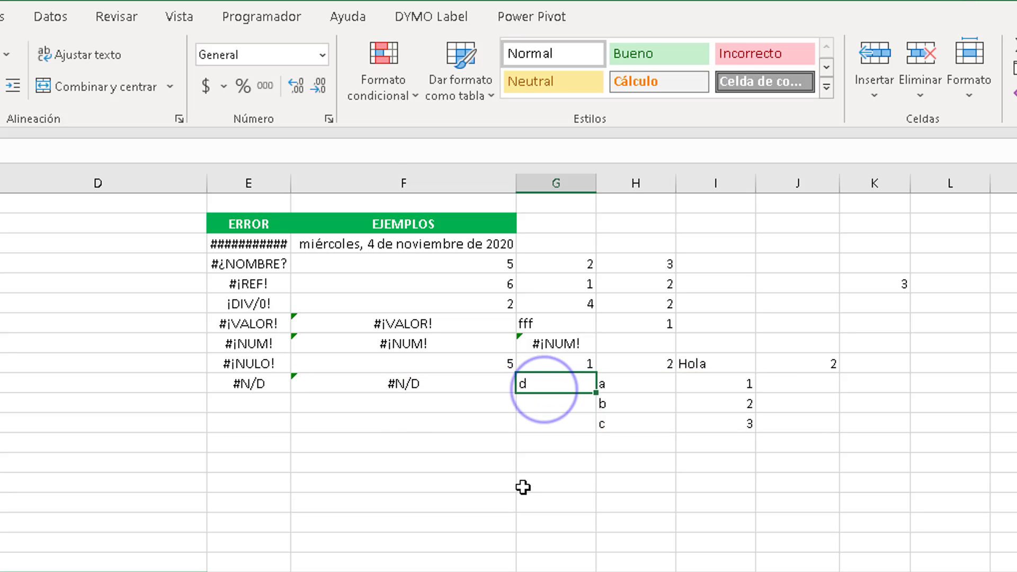
{"action": "type", "text": "a"}
{"action": "key", "text": "ctrl+Return"}
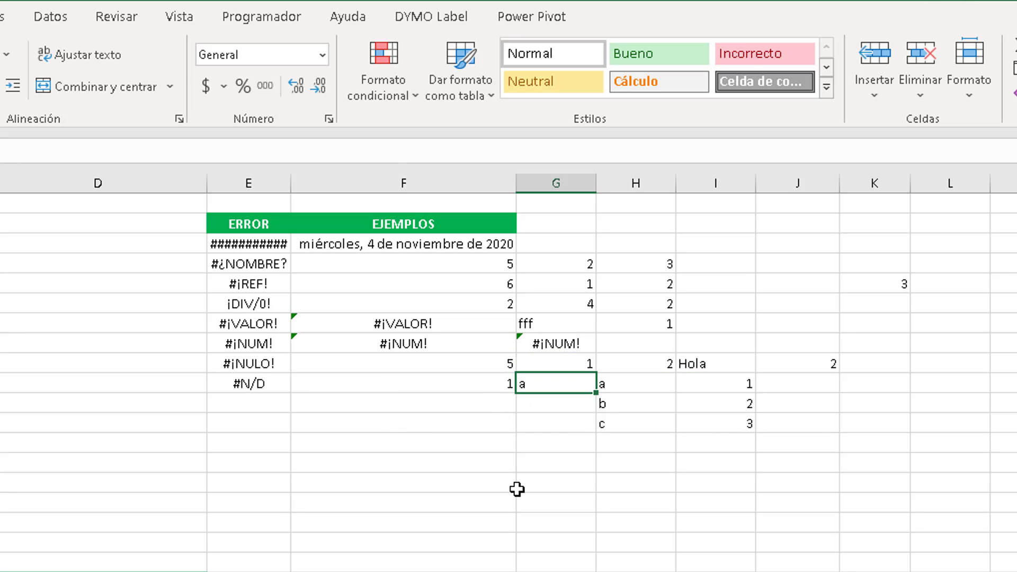
{"action": "key", "text": "Left"}
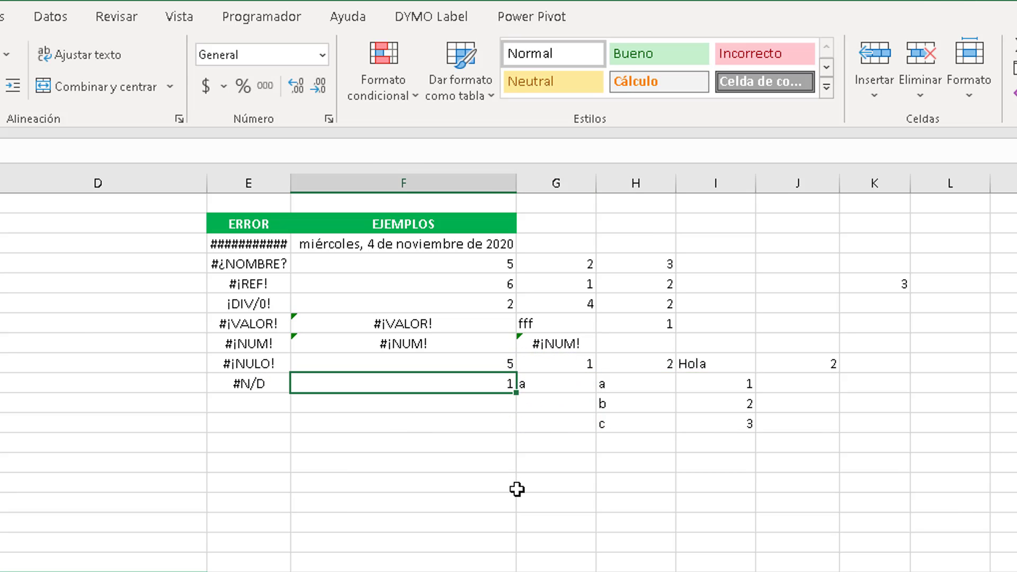
{"action": "double_click", "coordinate": [503, 391]}
{"action": "key", "text": "Escape"}
- Trace how BUSCARV in F13 uses the lookup value a in G13 and the return values of table H13:I15
{"action": "left_click", "coordinate": [552, 390]}
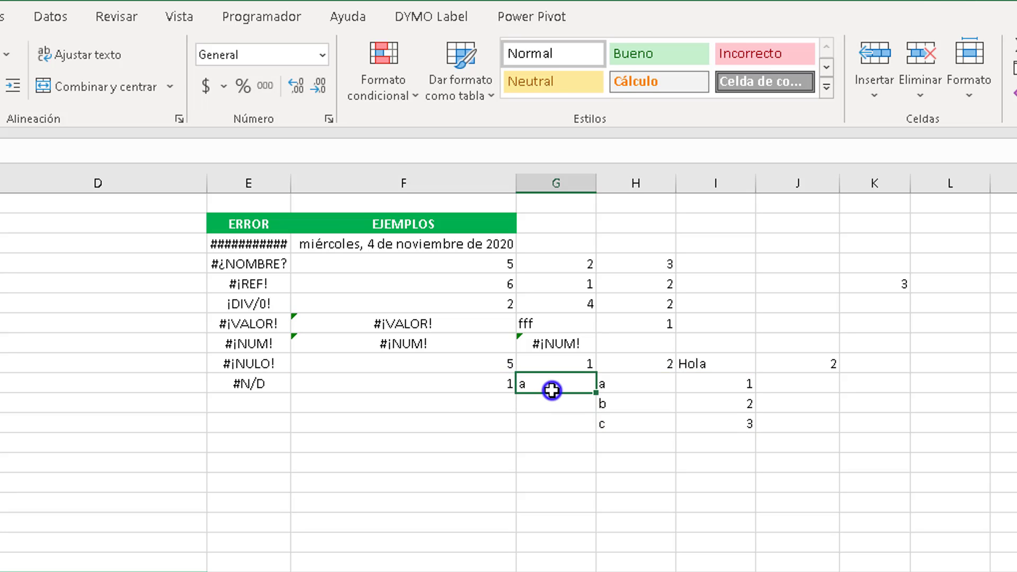
{"action": "left_click_drag", "start_coordinate": [610, 386], "coordinate": [678, 424]}
{"action": "left_click_drag", "start_coordinate": [740, 386], "coordinate": [741, 422]}
{"action": "double_click", "coordinate": [477, 386]}
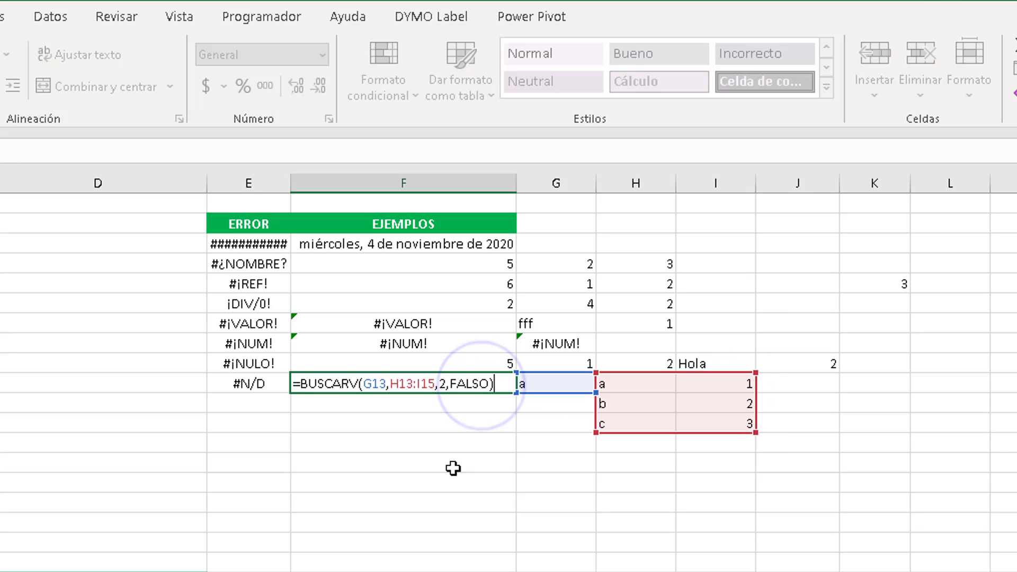
{"action": "key", "text": "Escape"}
- Enter b, c and finally d as the lookup value in G13, and compare it with the keys in column H
{"action": "left_click", "coordinate": [549, 386]}
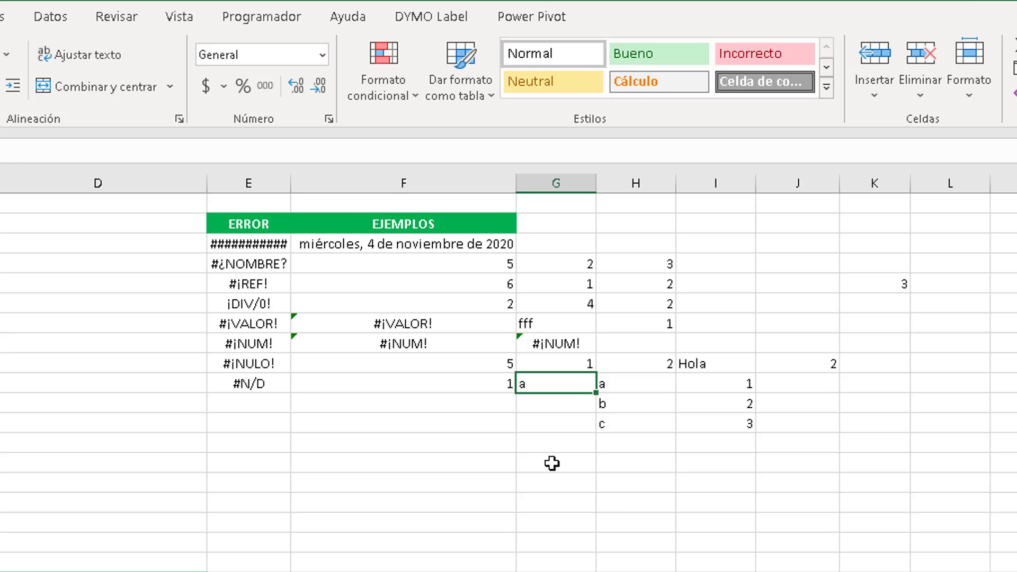
{"action": "type", "text": "b"}
{"action": "key", "text": "ctrl+Return"}
{"action": "type", "text": "c"}
{"action": "key", "text": "ctrl+Return"}
{"action": "type", "text": "d"}
{"action": "key", "text": "ctrl+Return"}
{"action": "left_click_drag", "start_coordinate": [634, 390], "coordinate": [635, 436]}
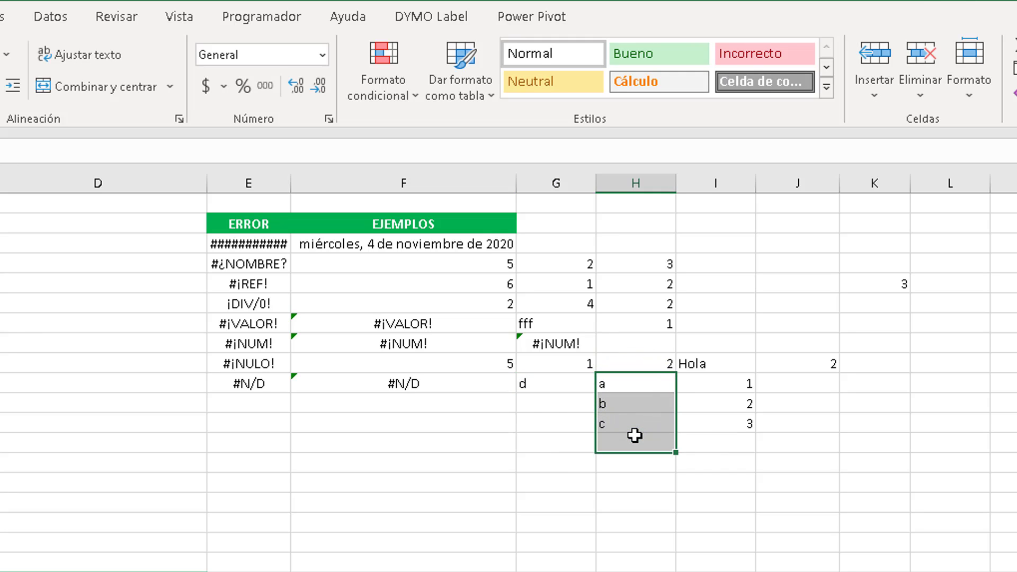
{"action": "left_click", "coordinate": [457, 388]}
{"action": "left_click", "coordinate": [450, 422]}
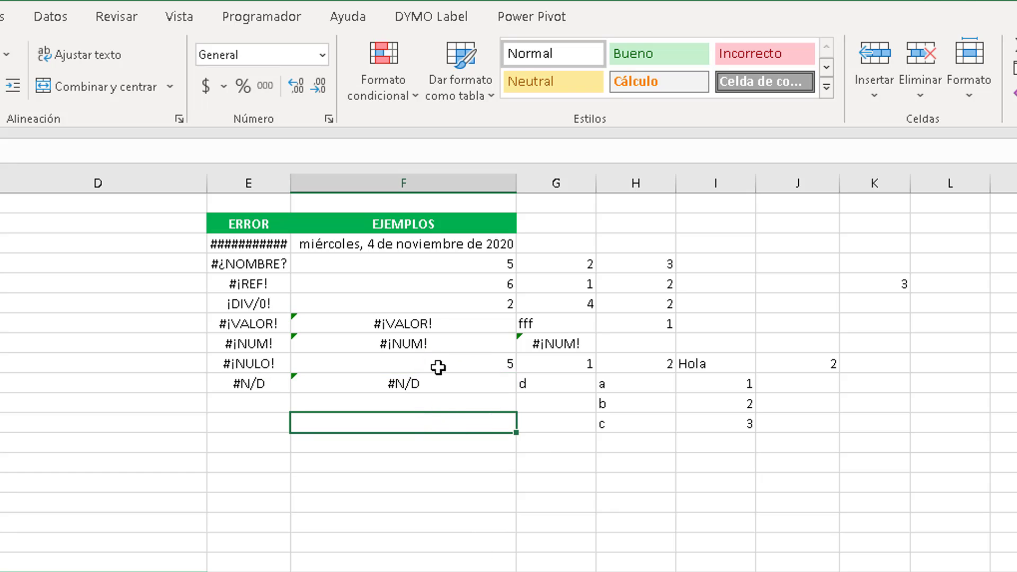